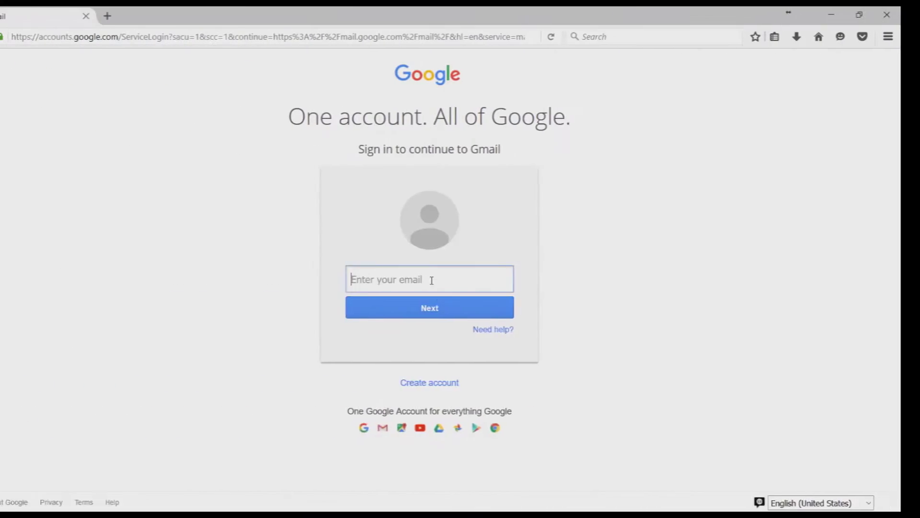
- Finish signing in to Gmail with the account password, then open the Gmail settings menu
{"action": "left_click", "coordinate": [448, 313]}
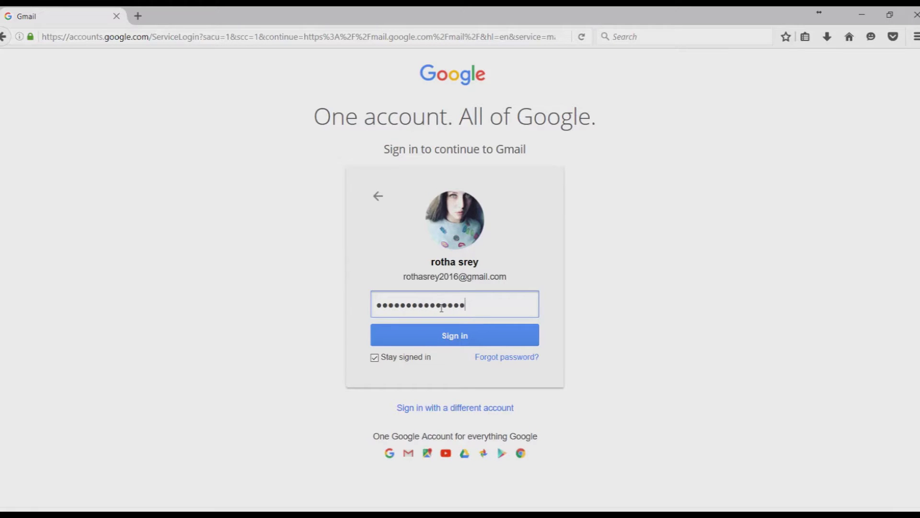
{"action": "key", "text": "Return"}
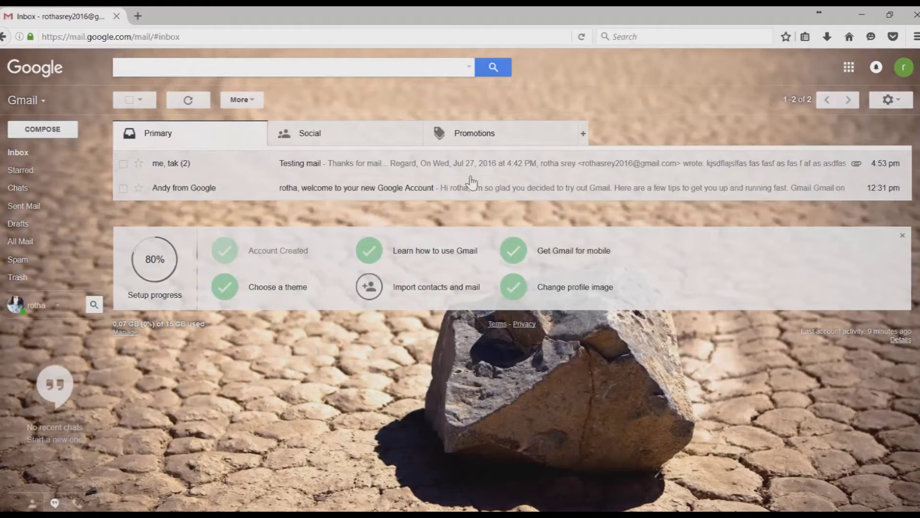
{"action": "left_click", "coordinate": [886, 101]}
- Enable POP for all mail and IMAP under Forwarding and POP/IMAP, and save the changes
{"action": "left_click", "coordinate": [848, 224]}
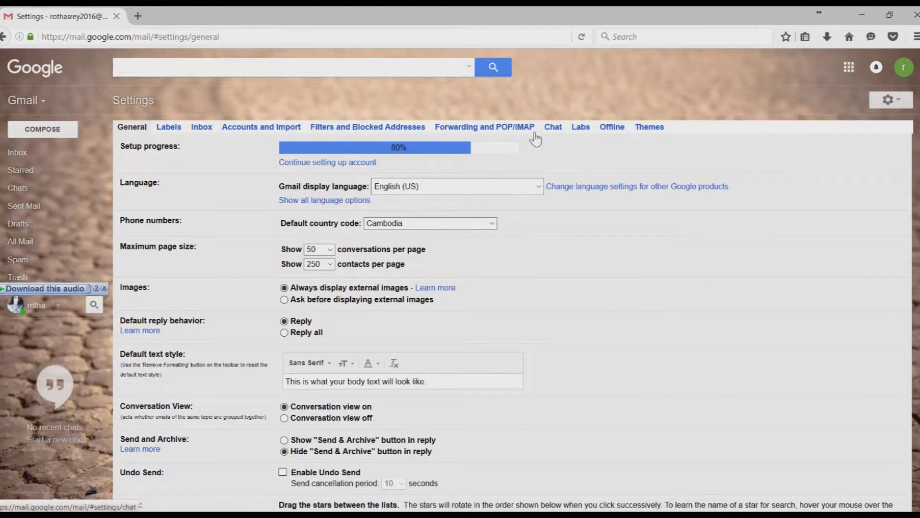
{"action": "left_click", "coordinate": [492, 127]}
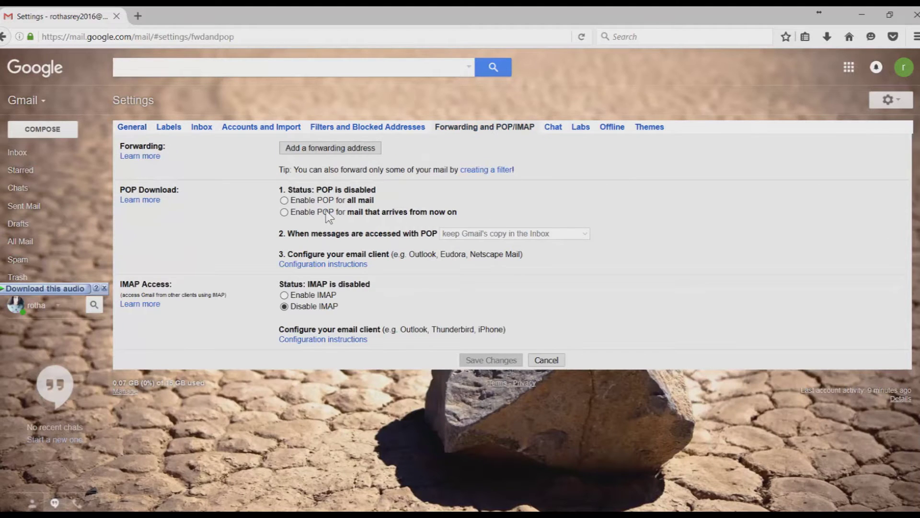
{"action": "left_click", "coordinate": [284, 201]}
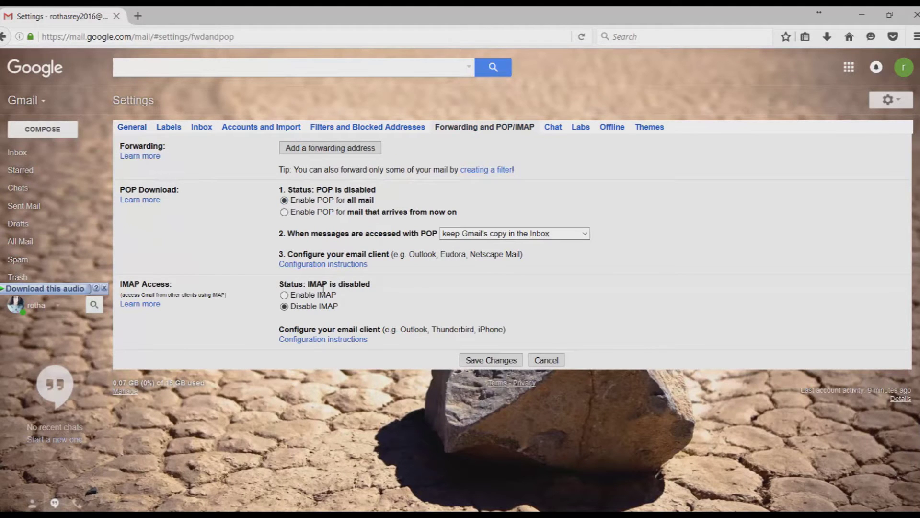
{"action": "left_click", "coordinate": [284, 296]}
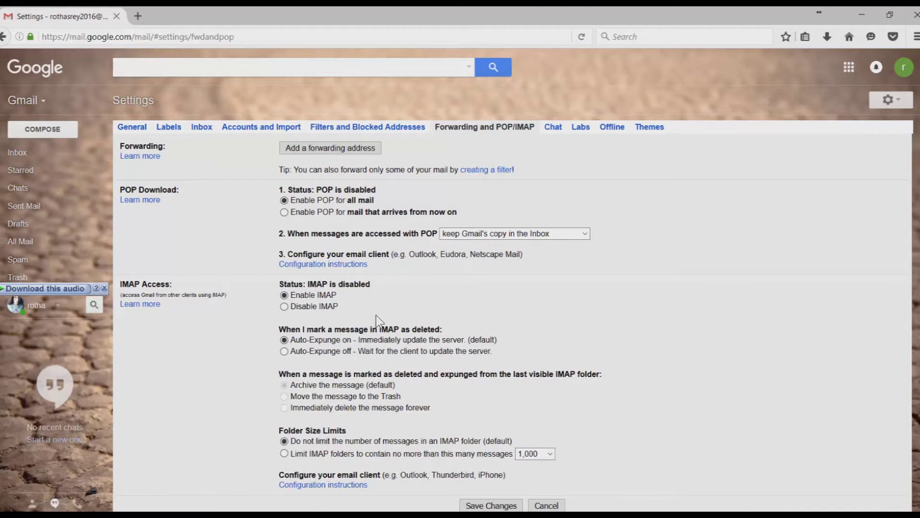
{"action": "scroll", "coordinate": [459, 351], "scroll_direction": "down", "scroll_amount": 3}
{"action": "scroll", "coordinate": [524, 308], "scroll_direction": "up", "scroll_amount": 3}
{"action": "scroll", "coordinate": [518, 351], "scroll_direction": "down", "scroll_amount": 1}
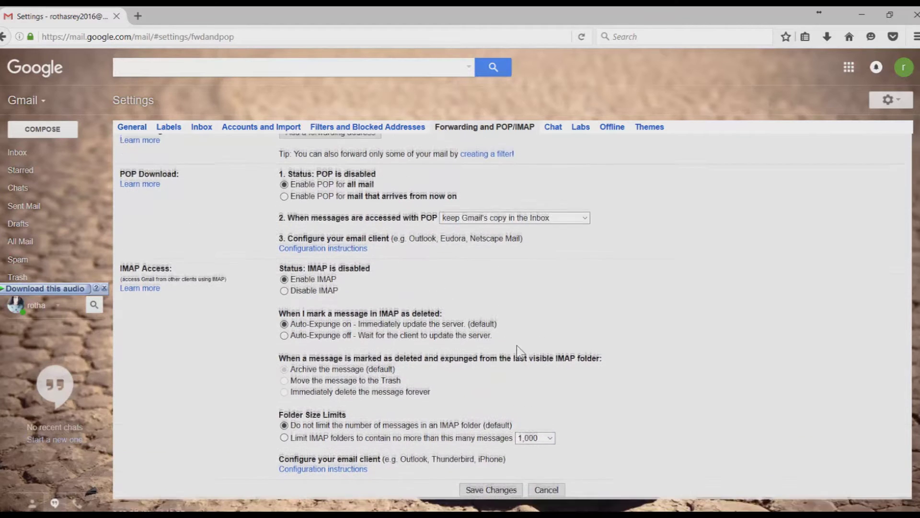
{"action": "scroll", "coordinate": [518, 350], "scroll_direction": "down", "scroll_amount": 1}
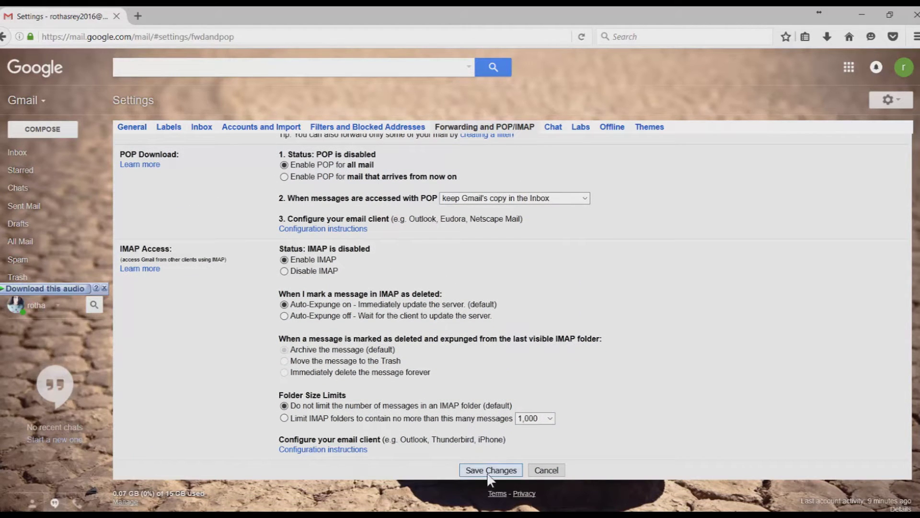
{"action": "left_click", "coordinate": [489, 471]}
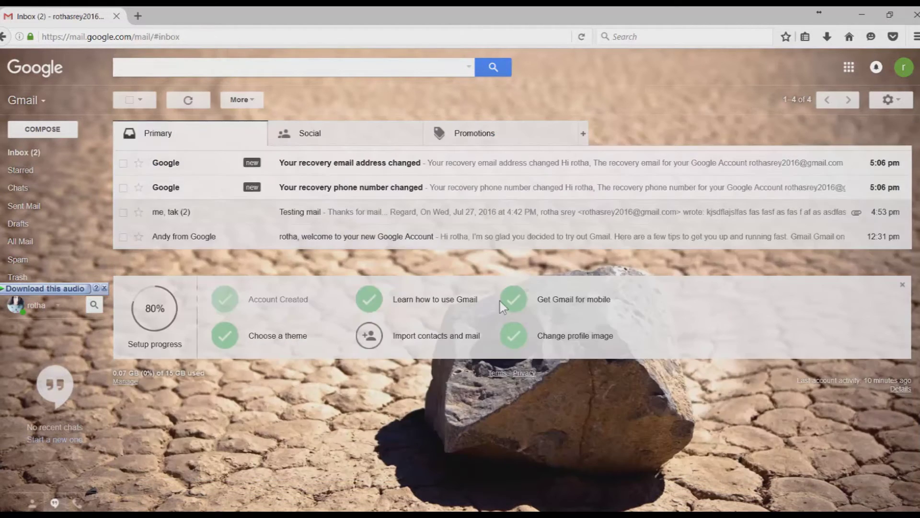
- Reopen Forwarding and POP/IMAP settings to confirm POP for all mail and IMAP are enabled
{"action": "left_click", "coordinate": [890, 99]}
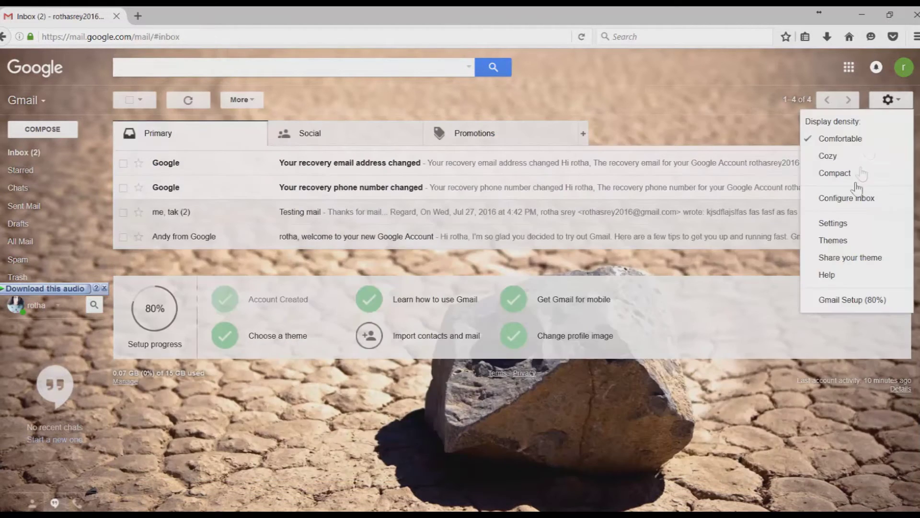
{"action": "left_click", "coordinate": [836, 238]}
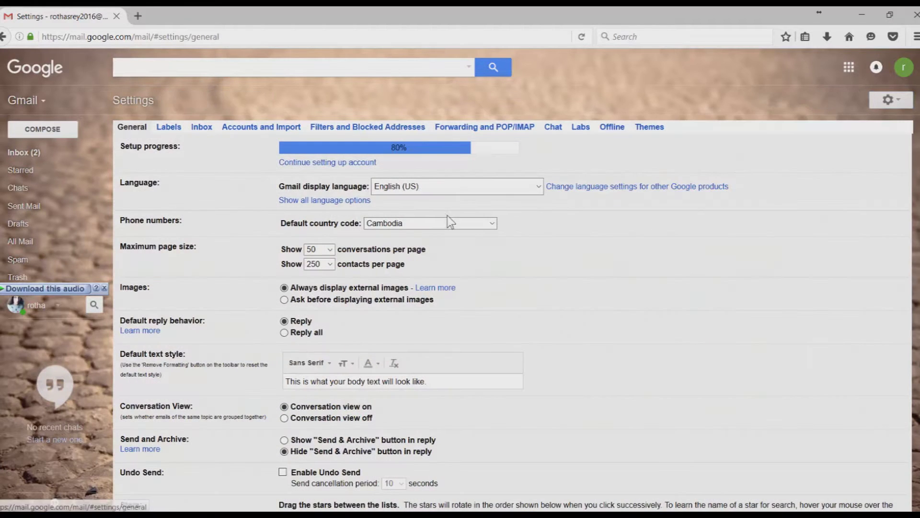
{"action": "left_click", "coordinate": [470, 129]}
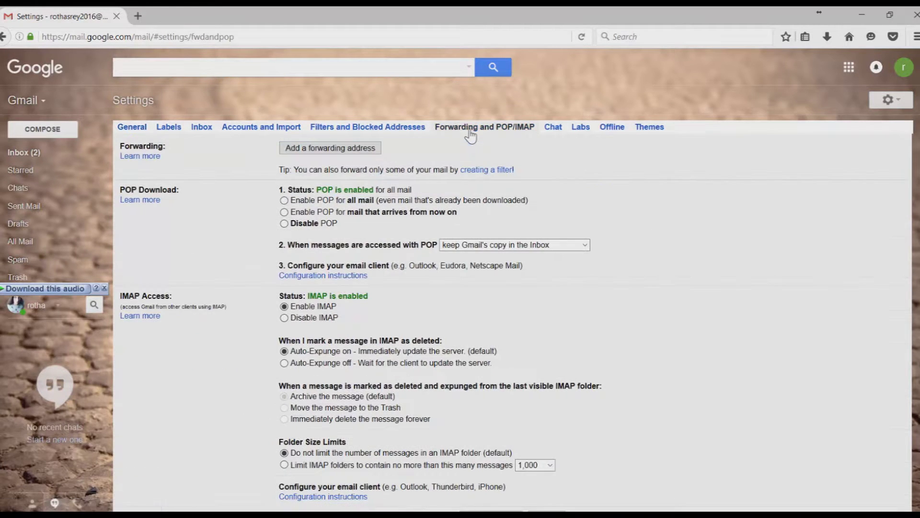
{"action": "scroll", "coordinate": [426, 323], "scroll_direction": "down", "scroll_amount": 2}
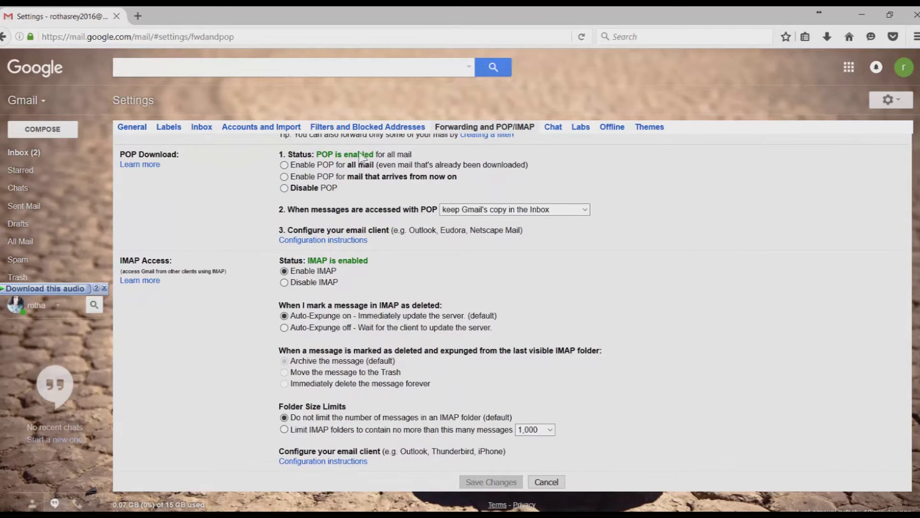
{"action": "scroll", "coordinate": [411, 390], "scroll_direction": "down", "scroll_amount": 3}
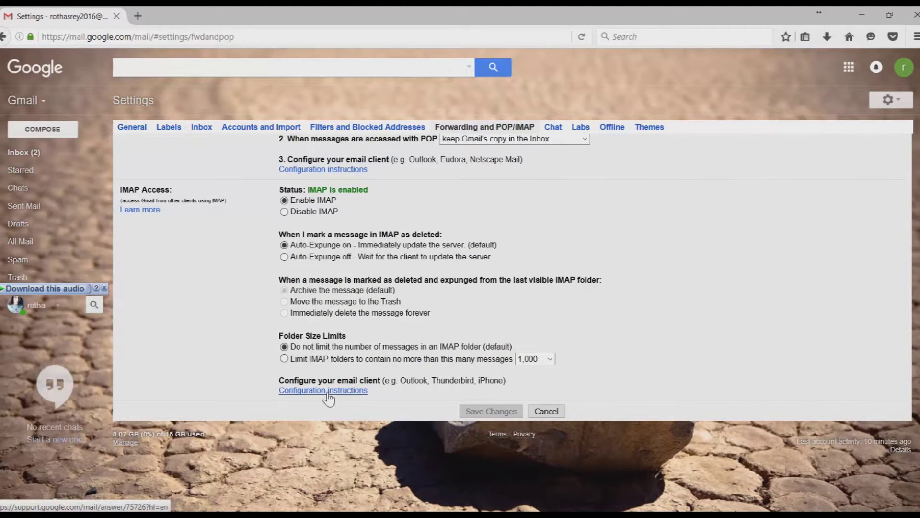
- View Gmail's client configuration server table (IMAP 993, SMTP 465/587), then switch to Outlook
{"action": "left_click", "coordinate": [328, 399]}
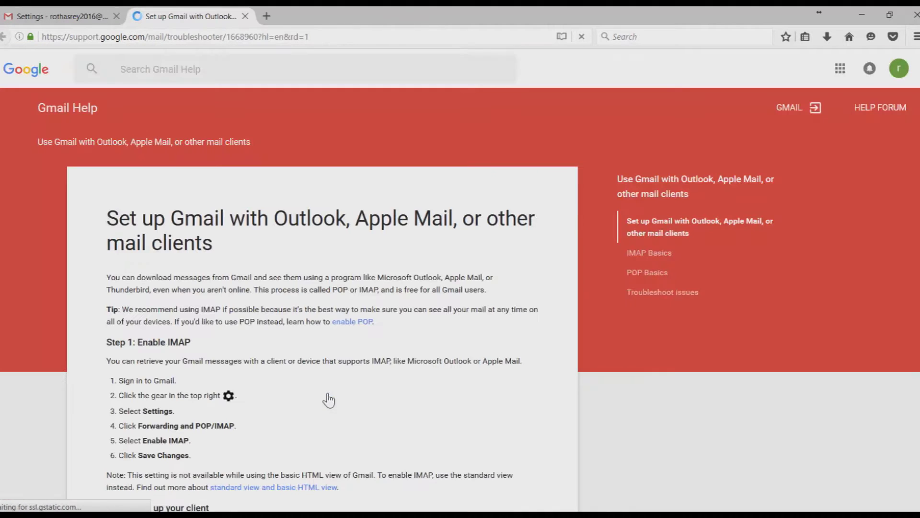
{"action": "scroll", "coordinate": [320, 391], "scroll_direction": "down", "scroll_amount": 10}
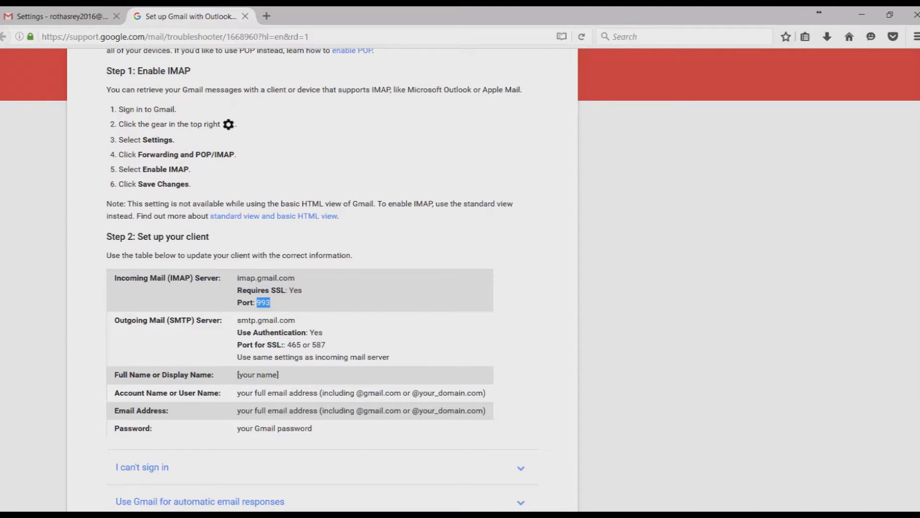
{"action": "key", "text": "alt+Tab"}
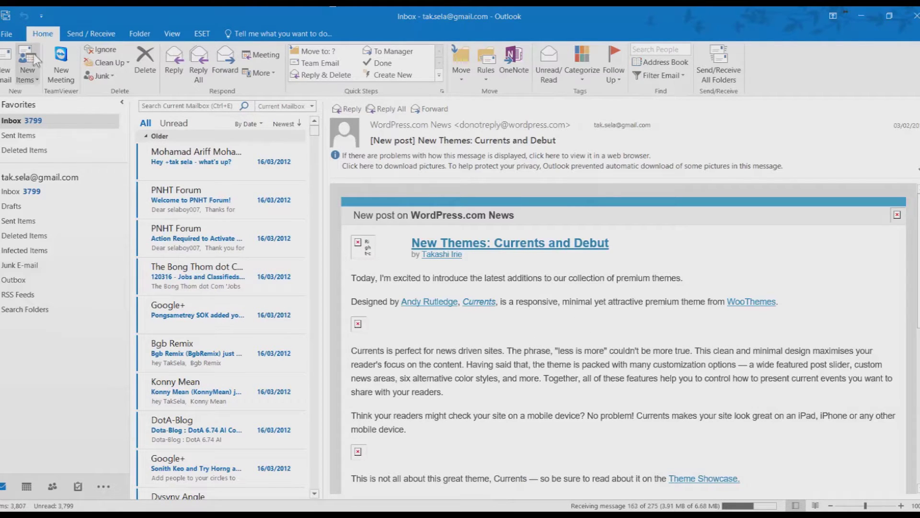
- Start a manual Add Account setup in Outlook and choose the POP or IMAP account type
{"action": "left_click", "coordinate": [10, 30]}
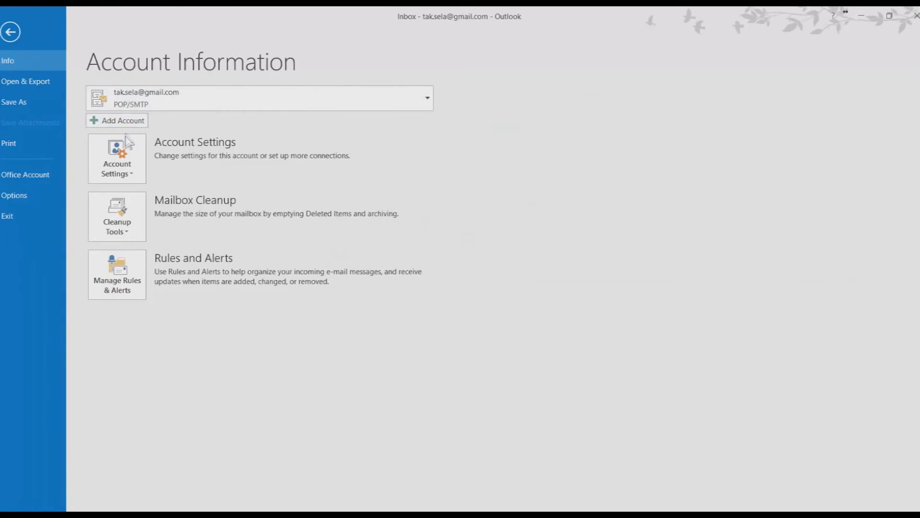
{"action": "key", "text": "Escape"}
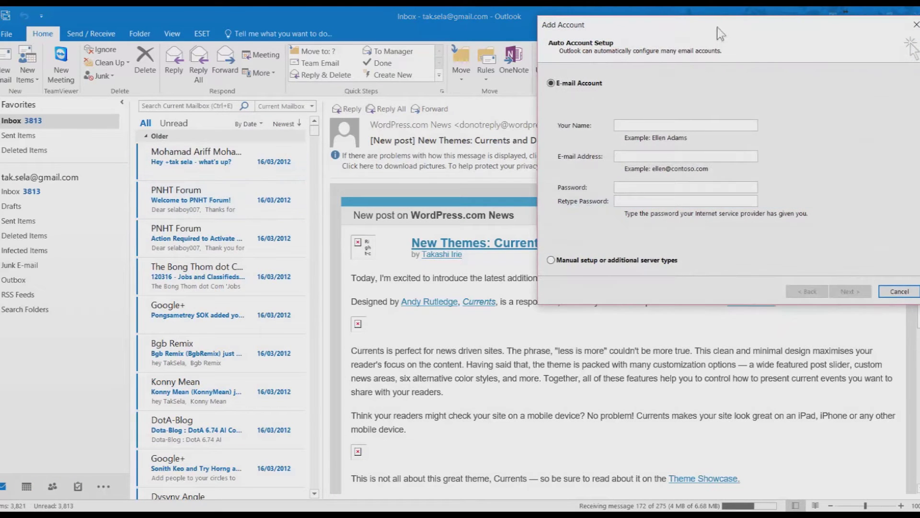
{"action": "left_click_drag", "start_coordinate": [668, 28], "coordinate": [465, 28]}
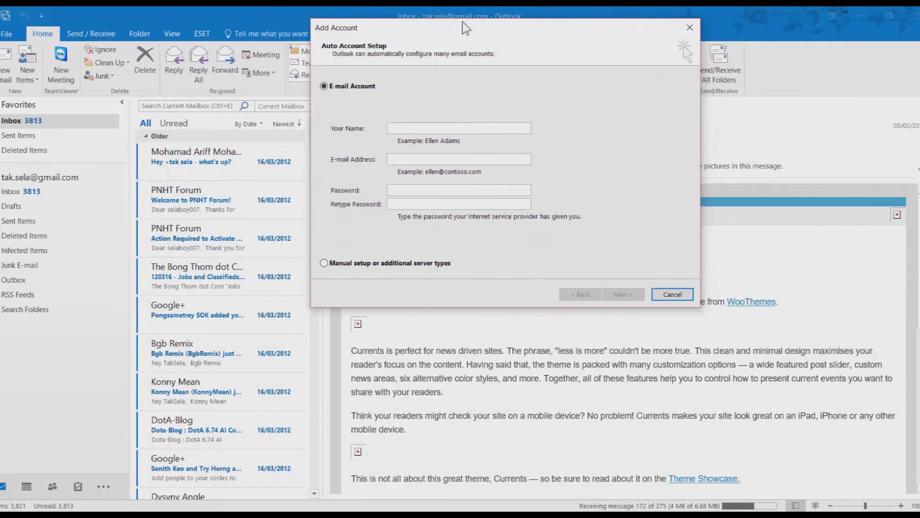
{"action": "left_click", "coordinate": [373, 263]}
{"action": "left_click", "coordinate": [632, 301]}
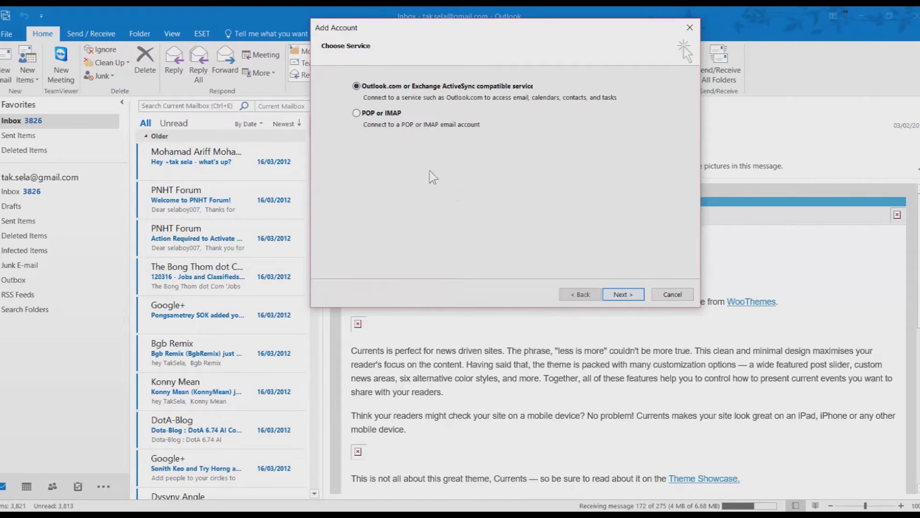
{"action": "left_click", "coordinate": [626, 295]}
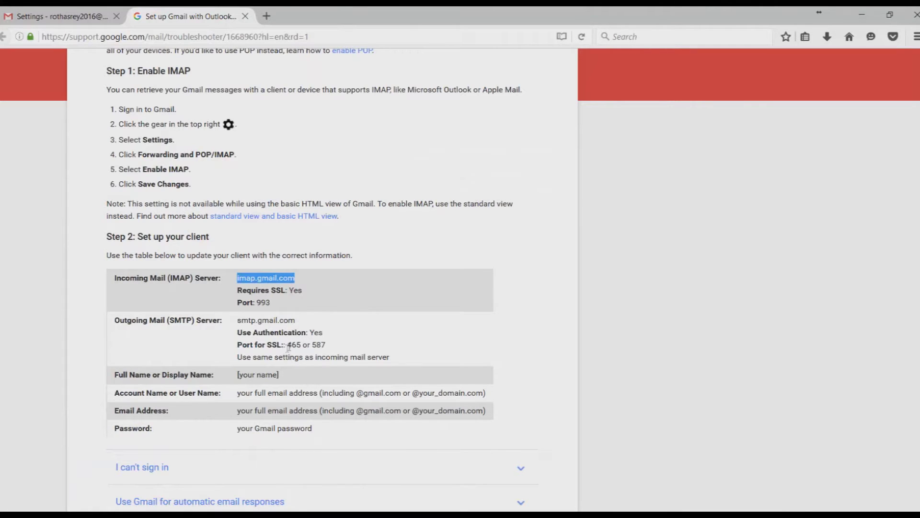
- Copy smtp.gmail.com from the help table into Outlook's Outgoing mail server (SMTP) field
{"action": "left_click_drag", "start_coordinate": [295, 320], "coordinate": [242, 320]}
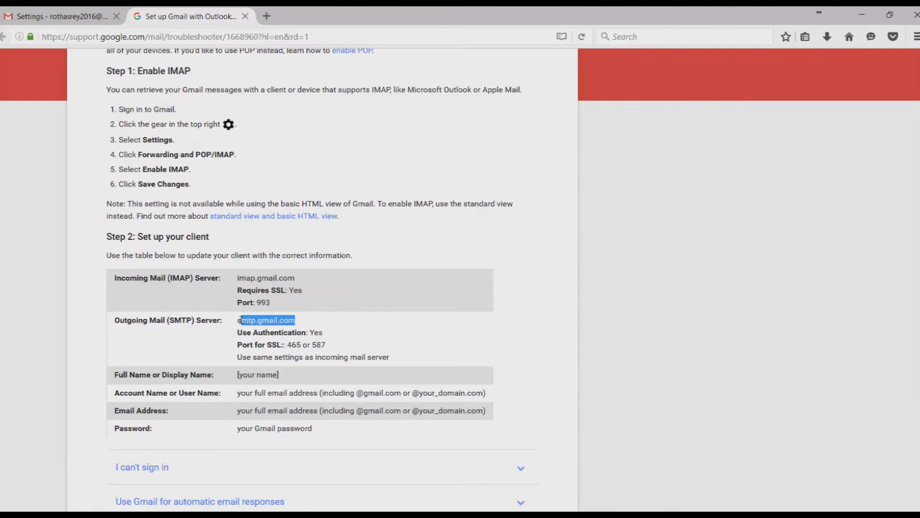
{"action": "key", "text": "alt+Tab"}
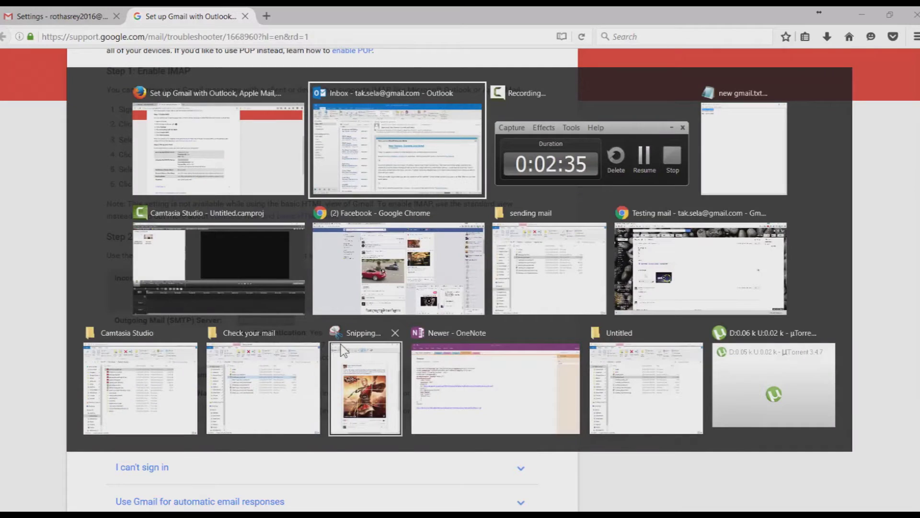
{"action": "type", "text": "smtp.gmail.com"}
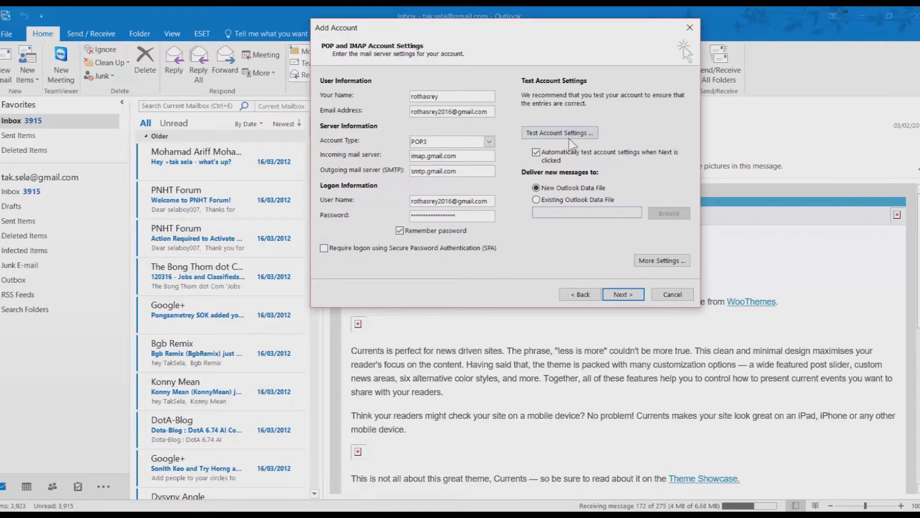
- Require authentication for the outgoing server in the account's More Settings
{"action": "left_click", "coordinate": [666, 260]}
{"action": "left_click", "coordinate": [397, 112]}
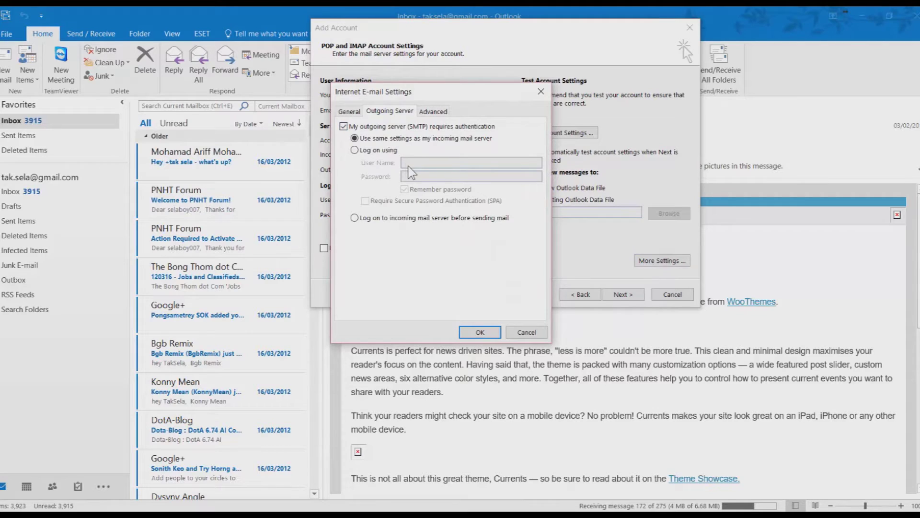
{"action": "left_click", "coordinate": [378, 126]}
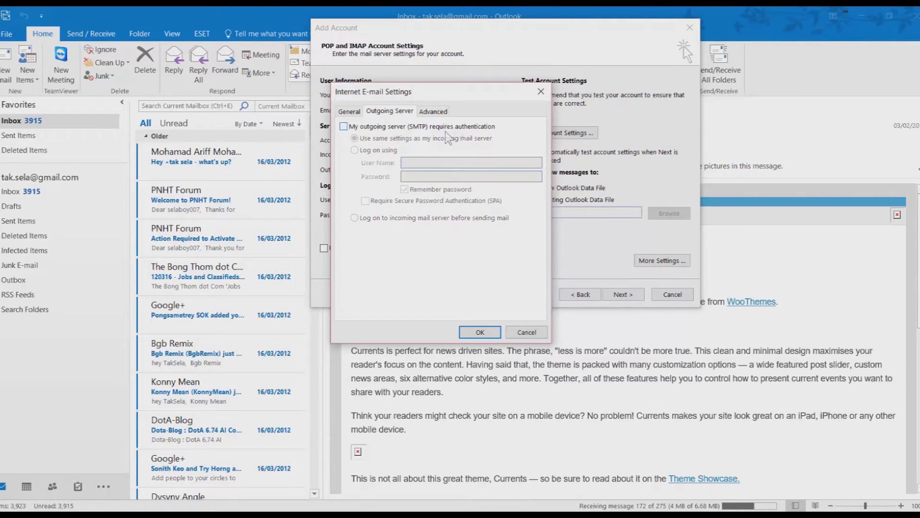
{"action": "left_click", "coordinate": [396, 127]}
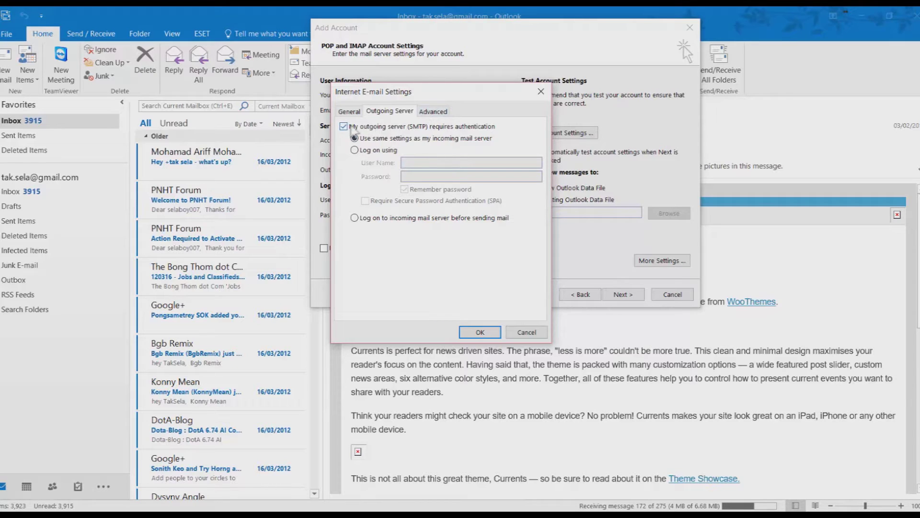
- Require SSL for incoming mail and enter 465 as the outgoing SMTP port
{"action": "left_click", "coordinate": [432, 111]}
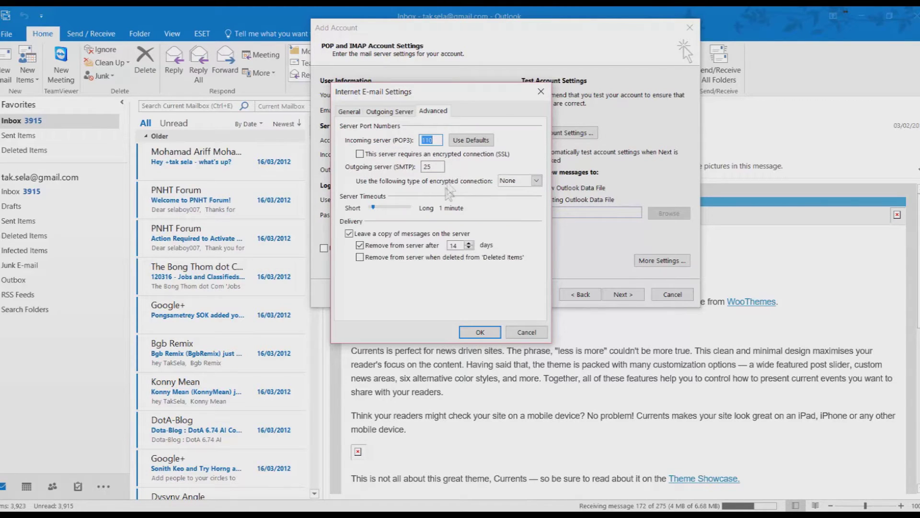
{"action": "left_click", "coordinate": [393, 155]}
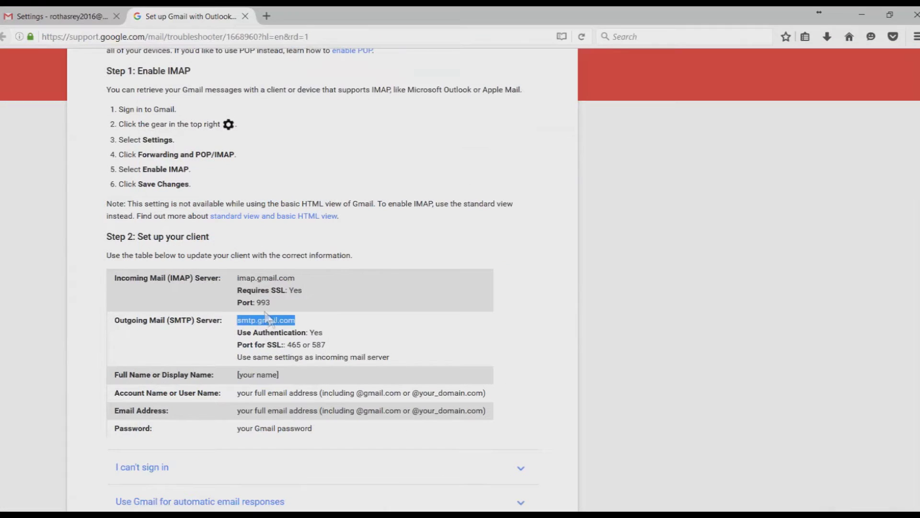
{"action": "double_click", "coordinate": [264, 303]}
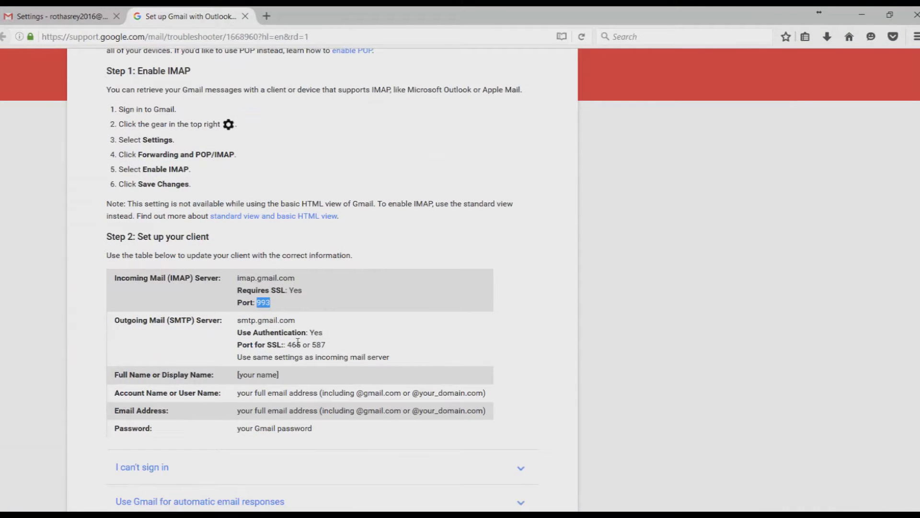
{"action": "double_click", "coordinate": [298, 343]}
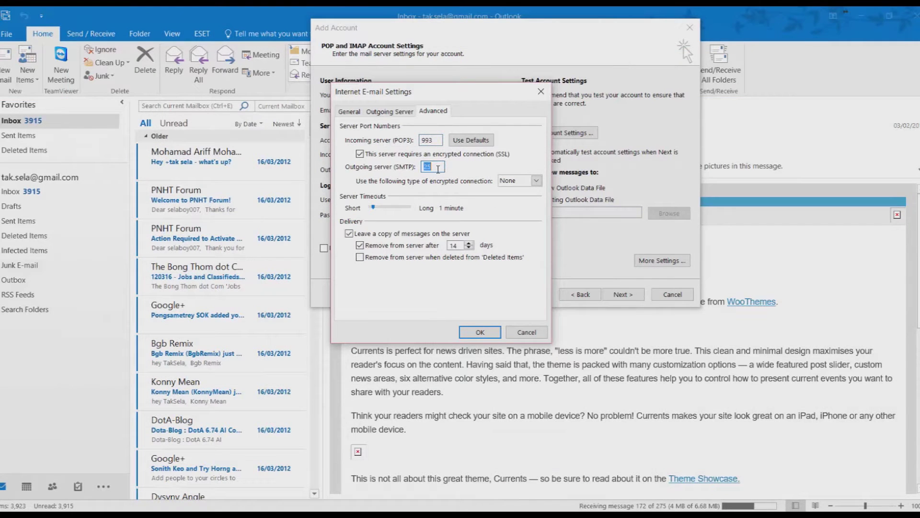
{"action": "key", "text": "ctrl+v"}
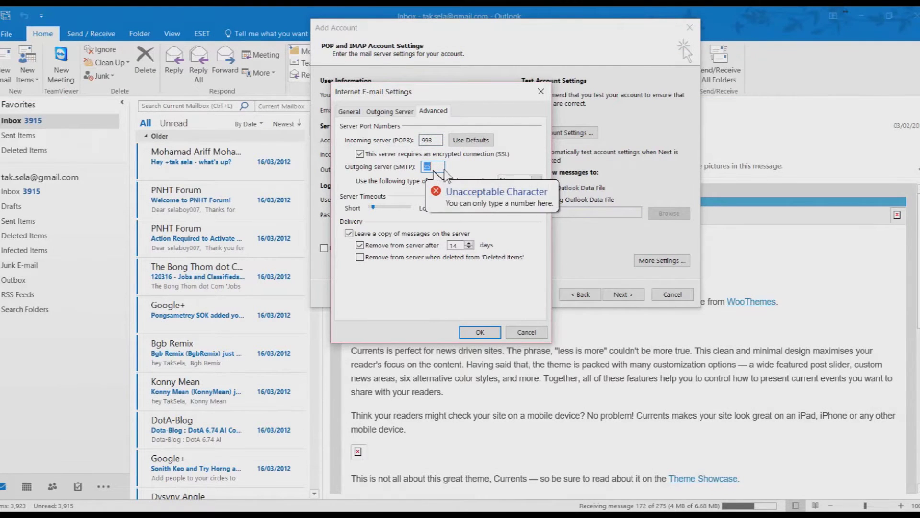
{"action": "type", "text": "46"}
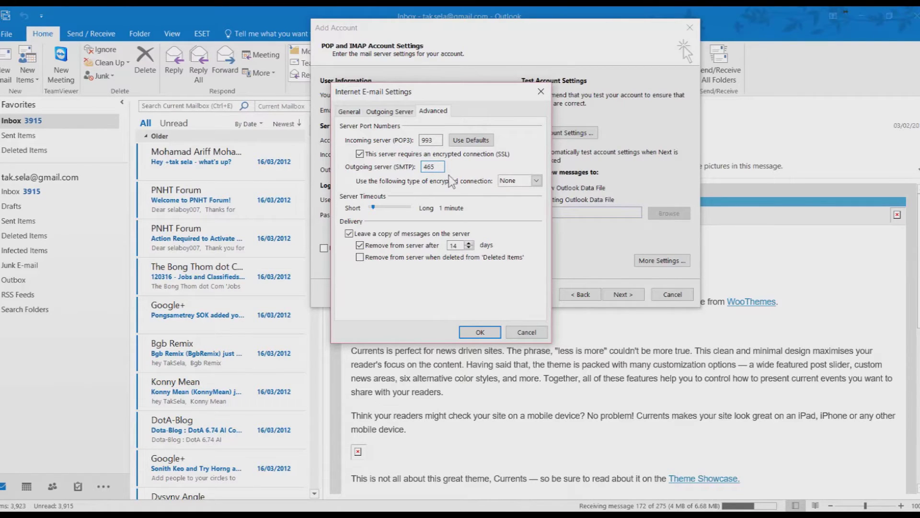
- Set the outgoing server encryption to SSL and confirm the advanced settings
{"action": "left_click", "coordinate": [537, 180]}
{"action": "left_click", "coordinate": [522, 205]}
{"action": "key", "text": "Down"}
{"action": "left_click", "coordinate": [480, 331]}
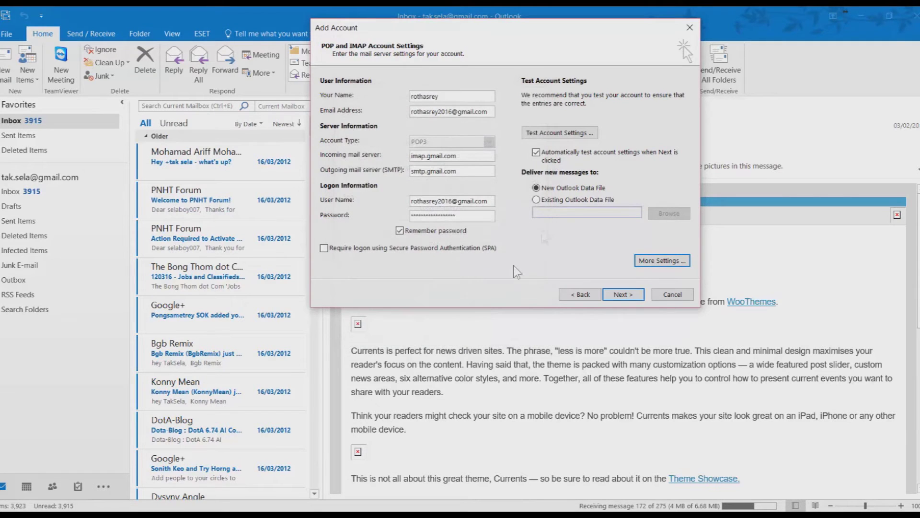
- Run Test Account Settings, accept the three password prompts, and view the POP3 log-on error
{"action": "left_click", "coordinate": [562, 133]}
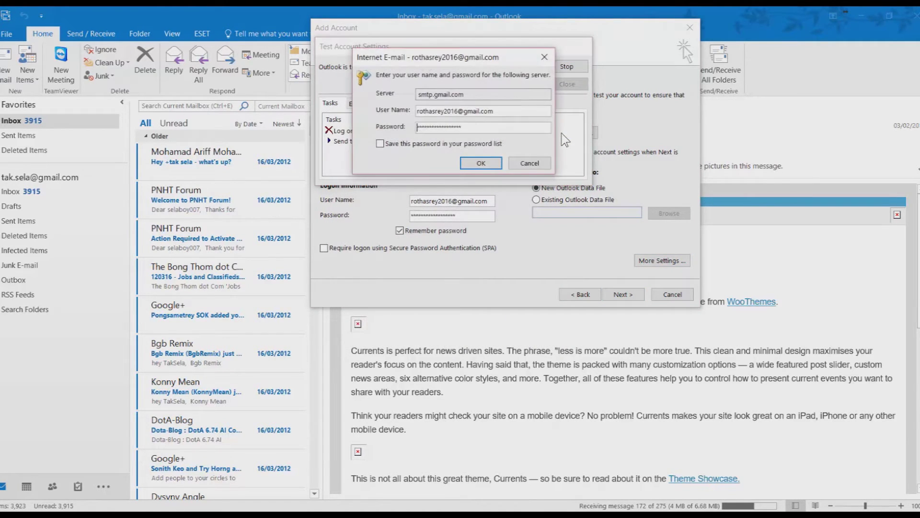
{"action": "left_click", "coordinate": [482, 163]}
{"action": "left_click", "coordinate": [481, 163]}
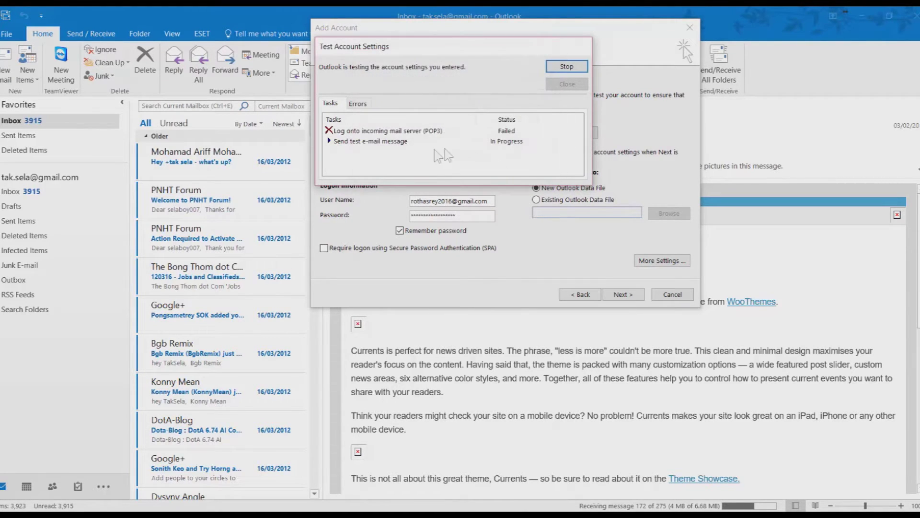
{"action": "left_click", "coordinate": [481, 163]}
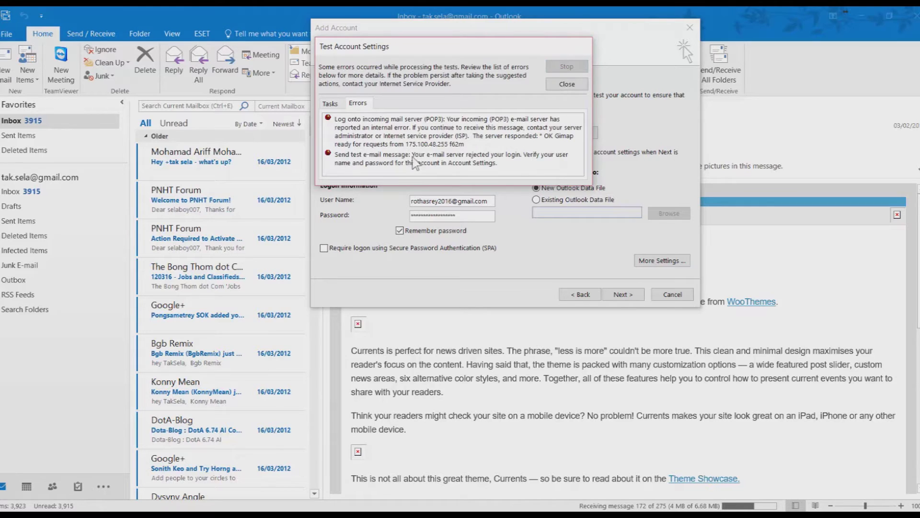
{"action": "left_click", "coordinate": [446, 137]}
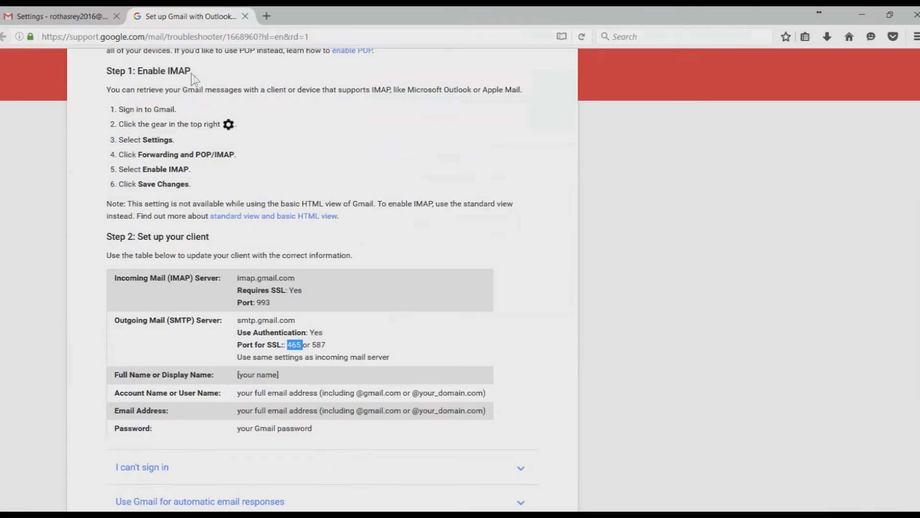
- Open the Blocked sign-in attempt email in the Gmail inbox and follow it to Less secure apps
{"action": "left_click", "coordinate": [62, 16]}
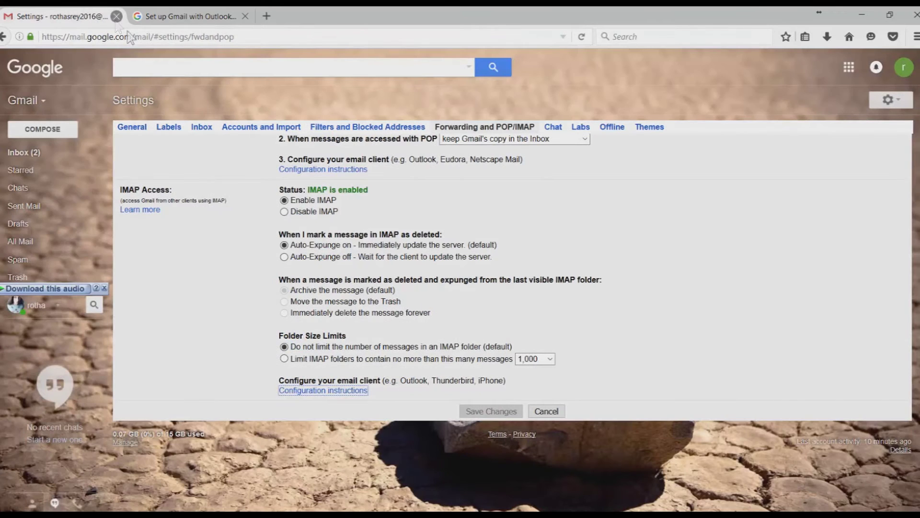
{"action": "left_click", "coordinate": [57, 154]}
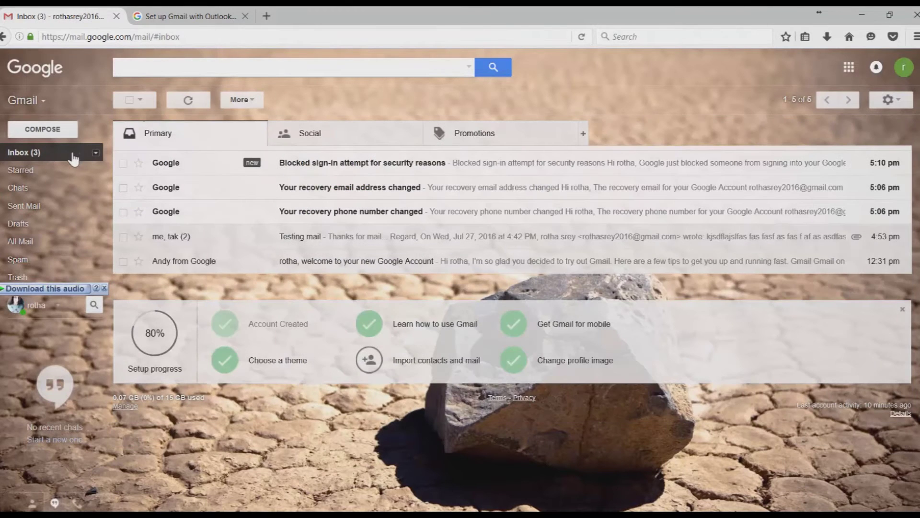
{"action": "left_click", "coordinate": [360, 165]}
{"action": "scroll", "coordinate": [386, 339], "scroll_direction": "down", "scroll_amount": 1}
{"action": "scroll", "coordinate": [386, 338], "scroll_direction": "down", "scroll_amount": 3}
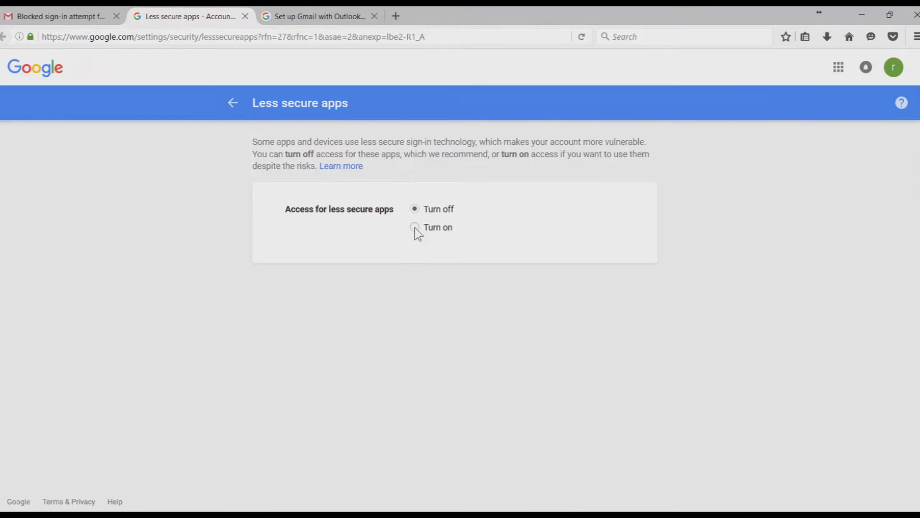
- Turn on access for less secure apps, then reopen the Blocked sign-in attempt email in Gmail
{"action": "left_click", "coordinate": [415, 227]}
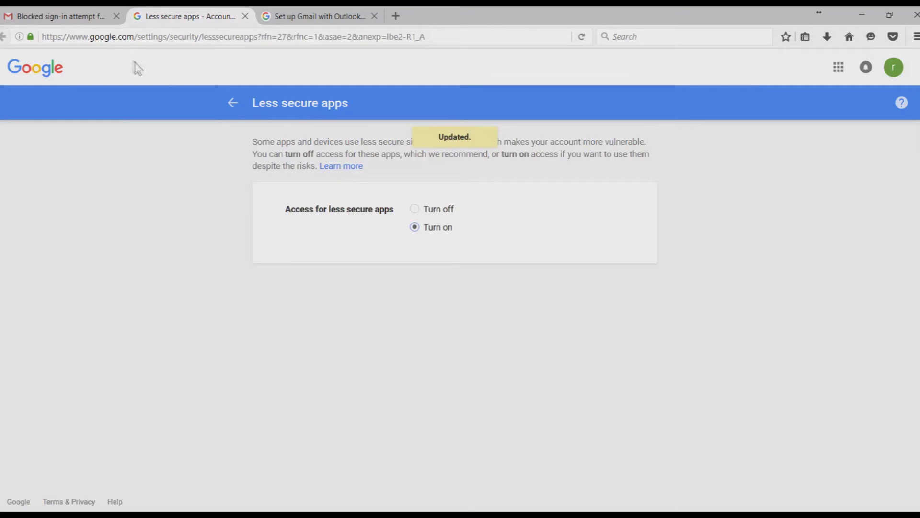
{"action": "left_click", "coordinate": [72, 18]}
{"action": "left_click", "coordinate": [68, 152]}
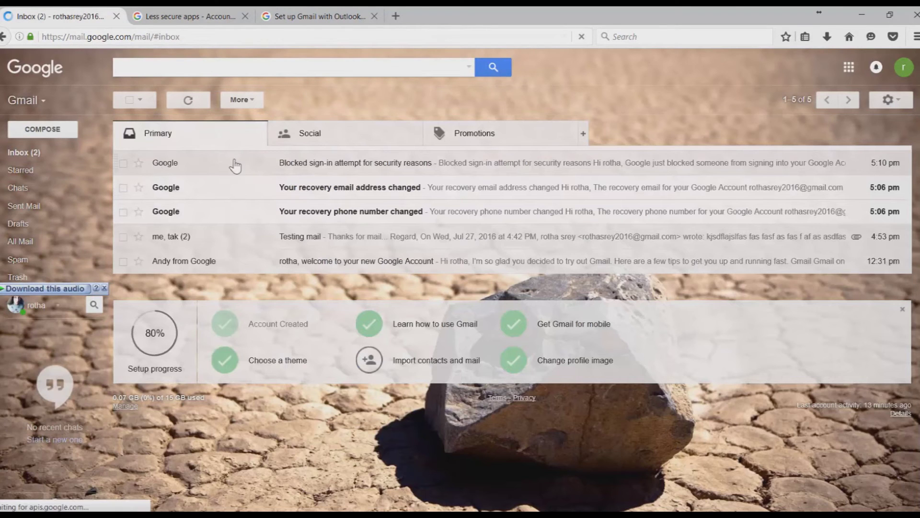
{"action": "left_click", "coordinate": [369, 161]}
{"action": "scroll", "coordinate": [383, 384], "scroll_direction": "down", "scroll_amount": 7}
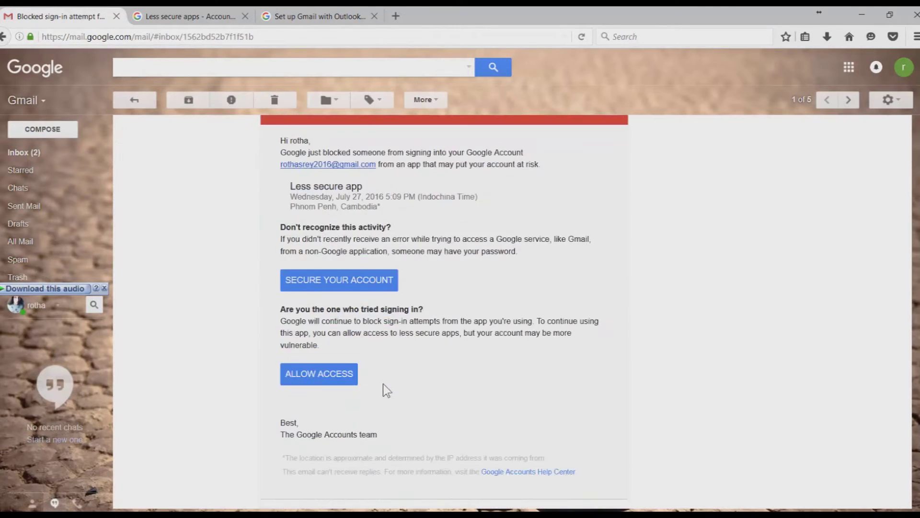
{"action": "scroll", "coordinate": [344, 277], "scroll_direction": "up", "scroll_amount": 2}
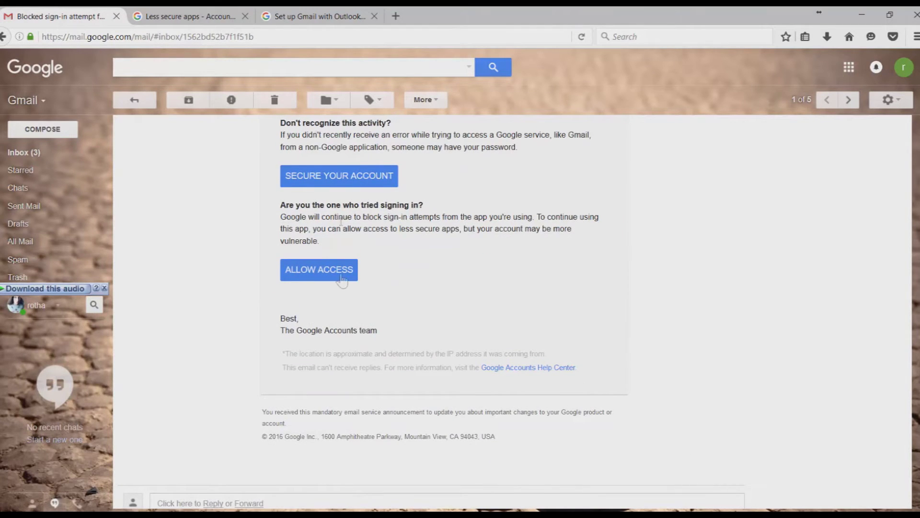
- Open Google My Account from the avatar menu and confirm Allow less secure apps is ON under Connected apps & sites
{"action": "left_click", "coordinate": [899, 96]}
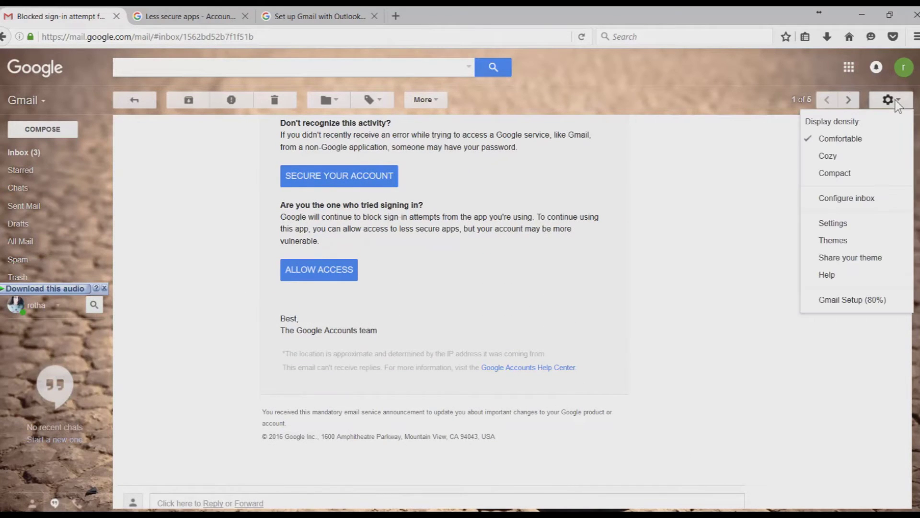
{"action": "left_click", "coordinate": [904, 74]}
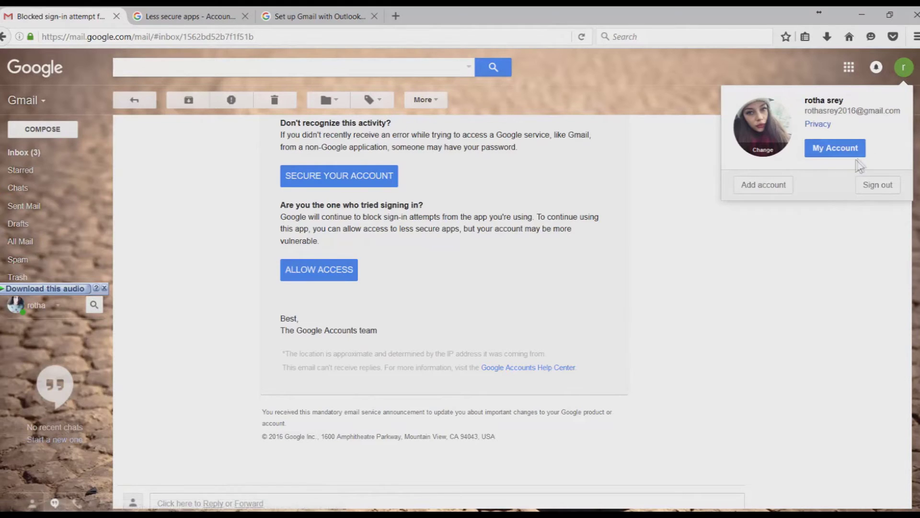
{"action": "left_click", "coordinate": [831, 153]}
{"action": "scroll", "coordinate": [484, 300], "scroll_direction": "down", "scroll_amount": 3}
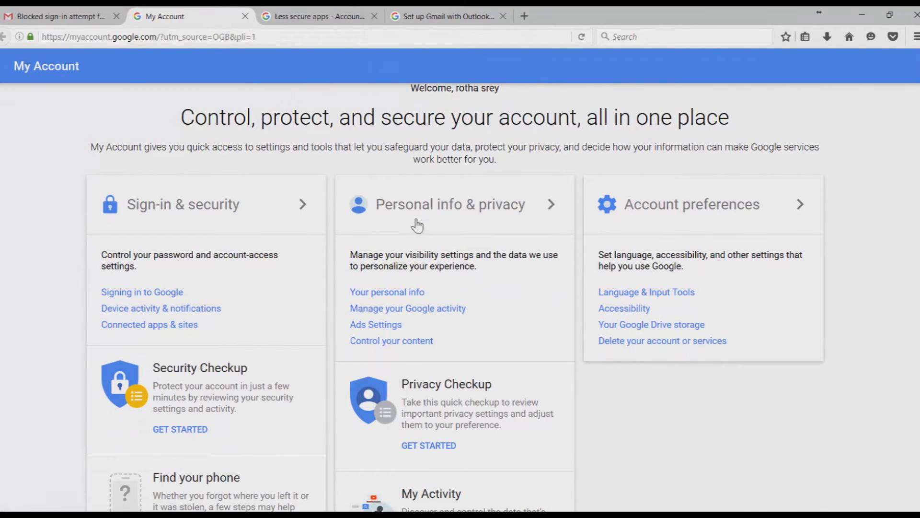
{"action": "scroll", "coordinate": [243, 237], "scroll_direction": "down", "scroll_amount": 2}
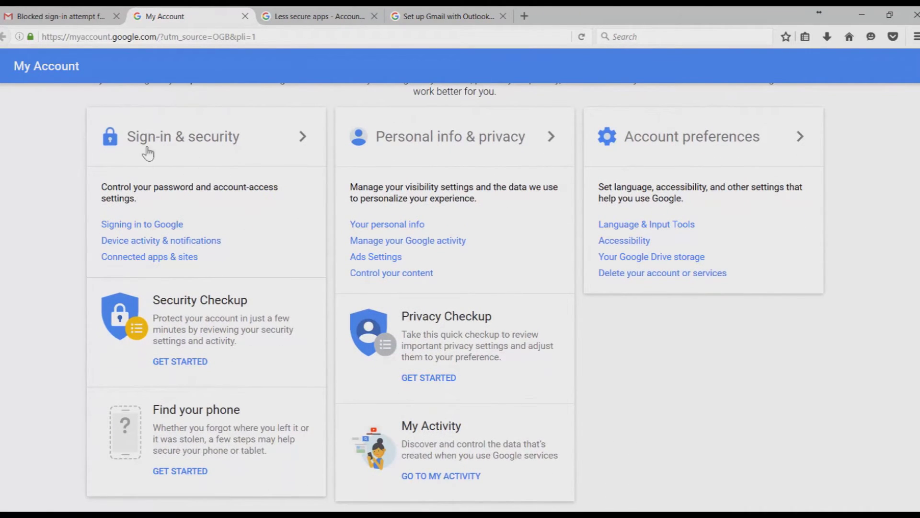
{"action": "left_click", "coordinate": [169, 262]}
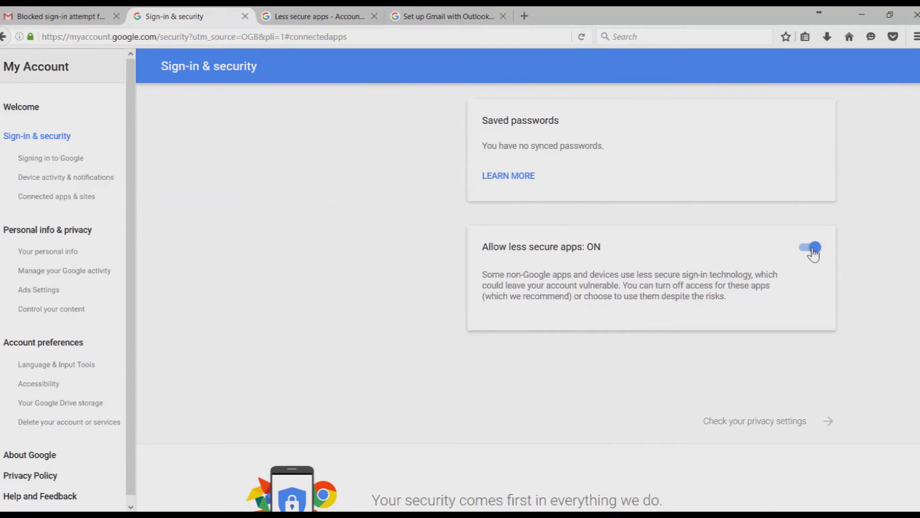
{"action": "scroll", "coordinate": [767, 253], "scroll_direction": "up", "scroll_amount": 3}
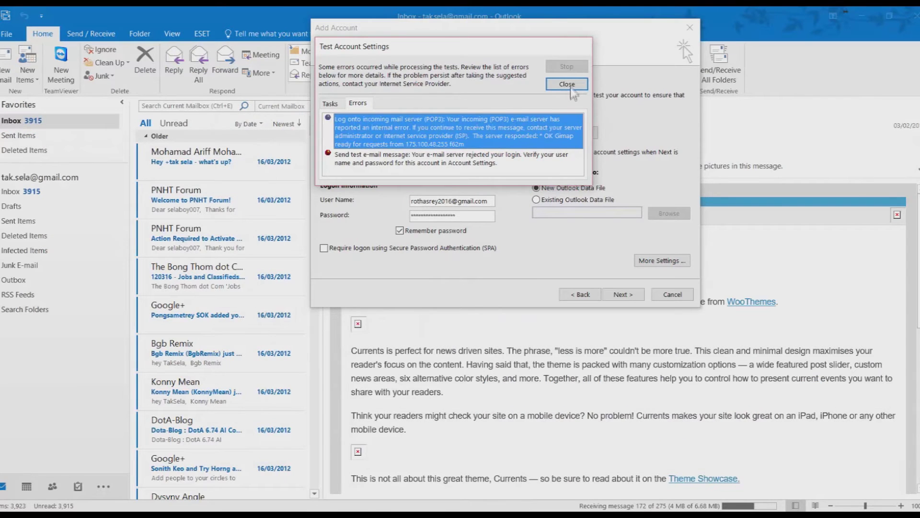
{"action": "left_click", "coordinate": [567, 85]}
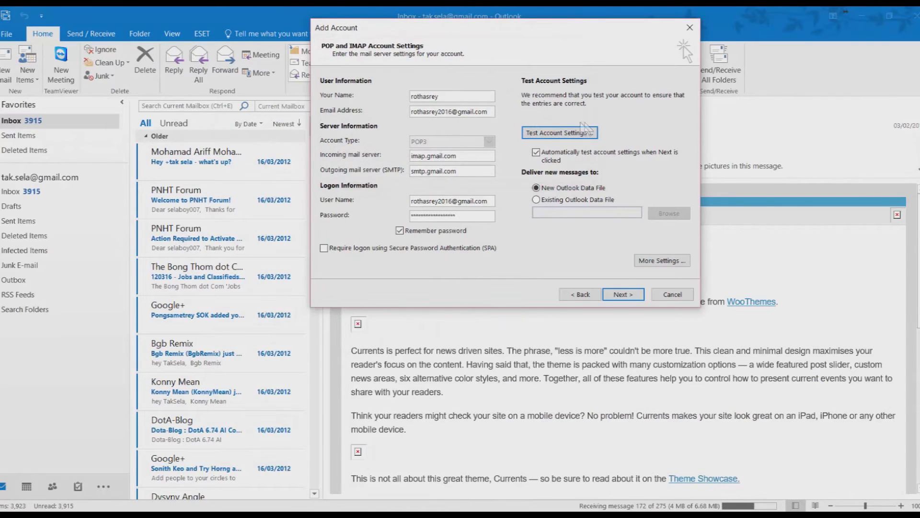
- Rerun the account test and read the remaining POP3 log-on internal server error
{"action": "left_click", "coordinate": [567, 131]}
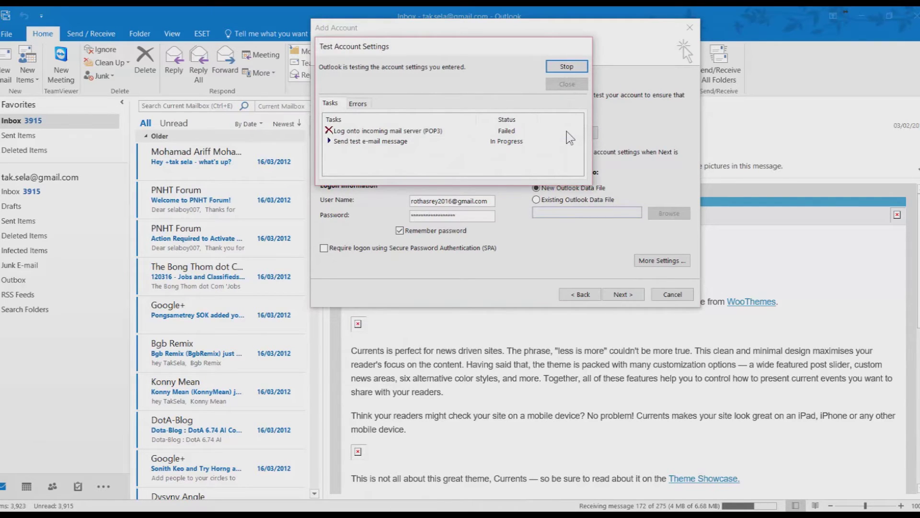
{"action": "left_click", "coordinate": [569, 66]}
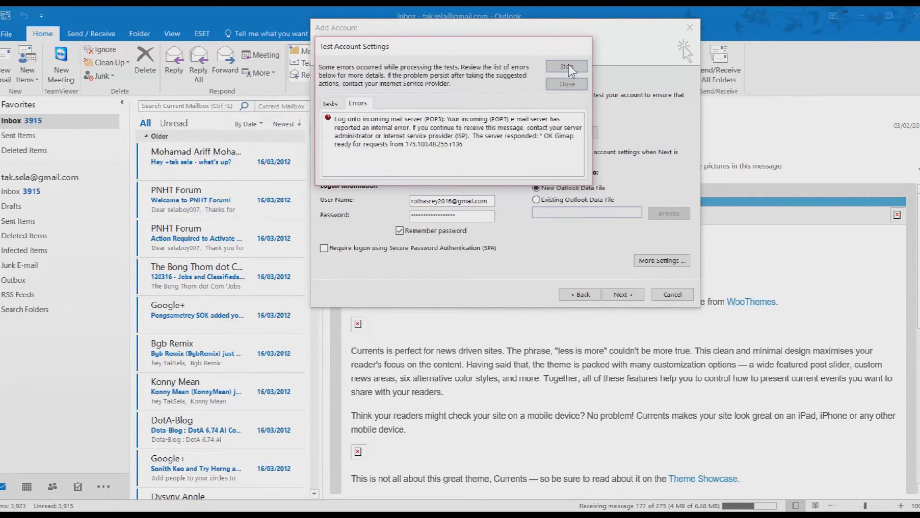
{"action": "left_click", "coordinate": [479, 126]}
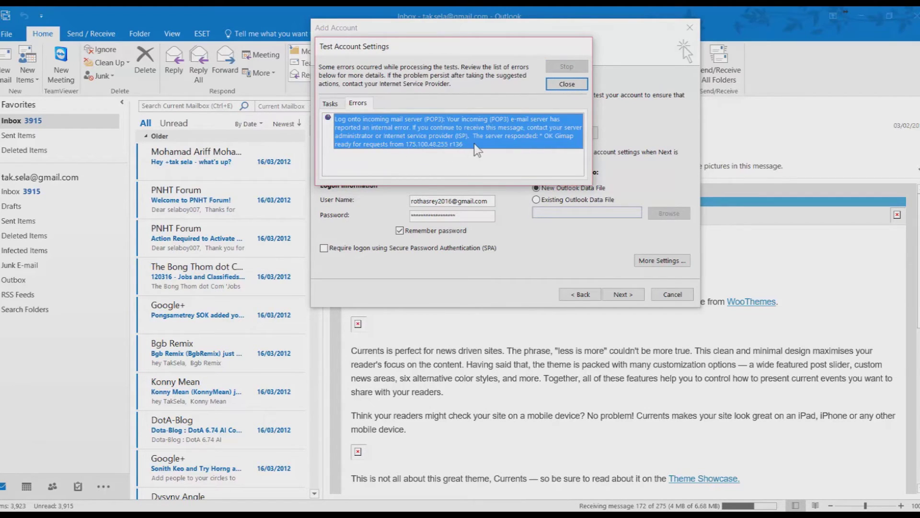
- In More Settings > Advanced, enter port 993 and set the encryption type to SSL
{"action": "left_click", "coordinate": [561, 86]}
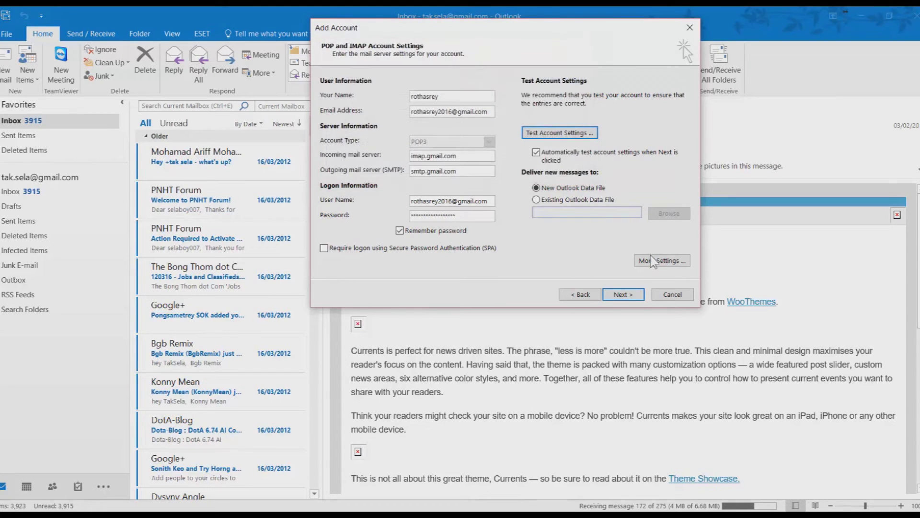
{"action": "left_click", "coordinate": [661, 260]}
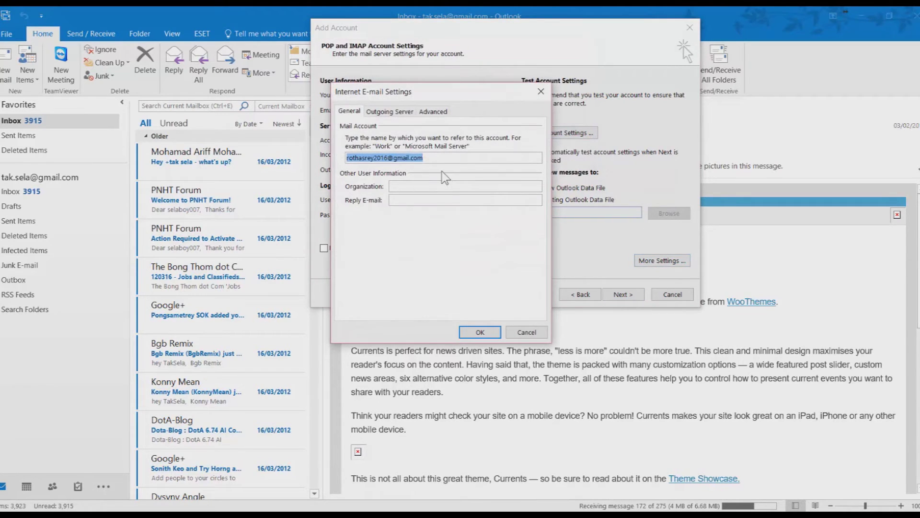
{"action": "left_click", "coordinate": [380, 112]}
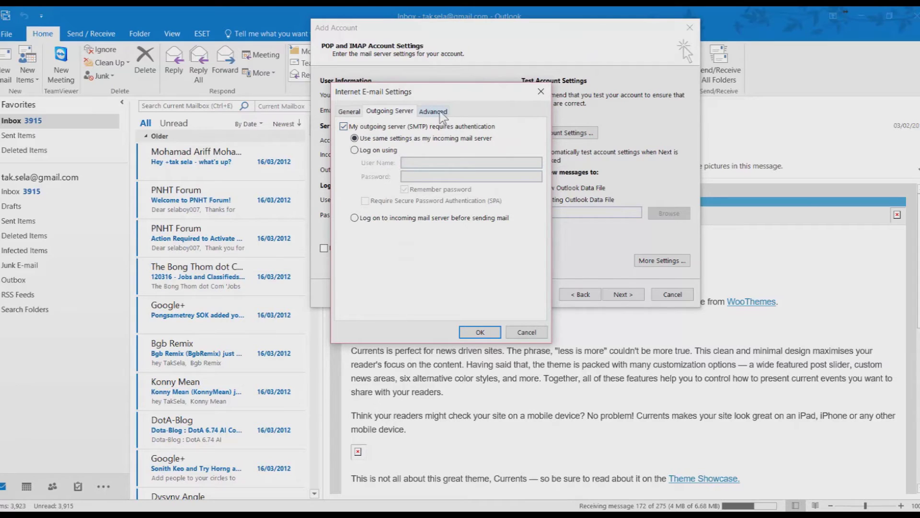
{"action": "left_click", "coordinate": [434, 111]}
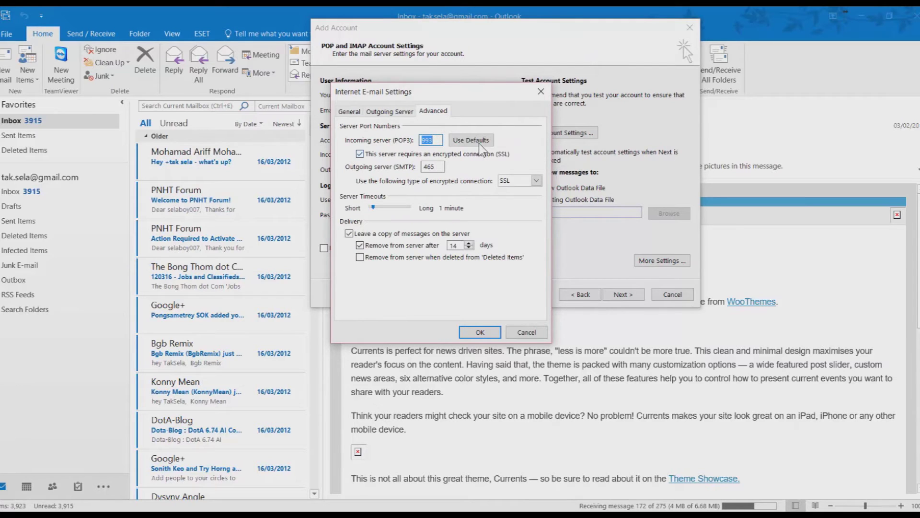
{"action": "type", "text": "993"}
{"action": "left_click", "coordinate": [530, 182]}
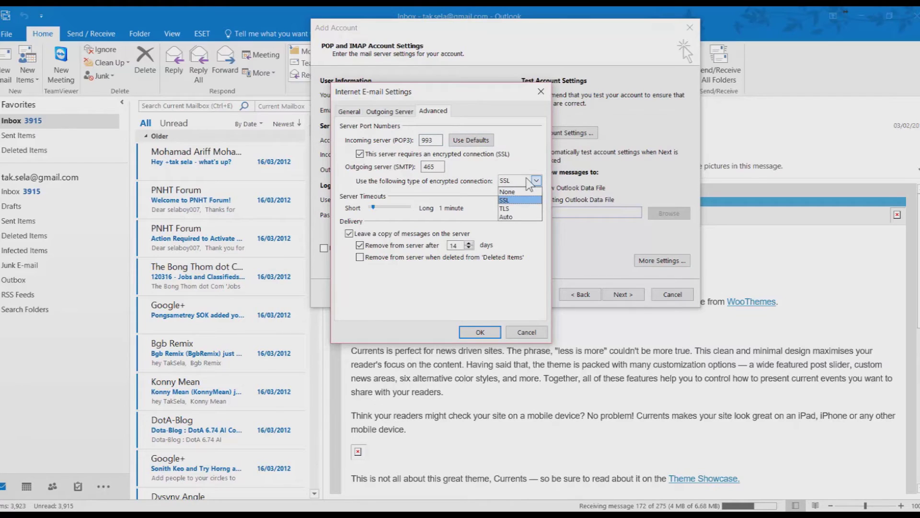
{"action": "left_click", "coordinate": [529, 183]}
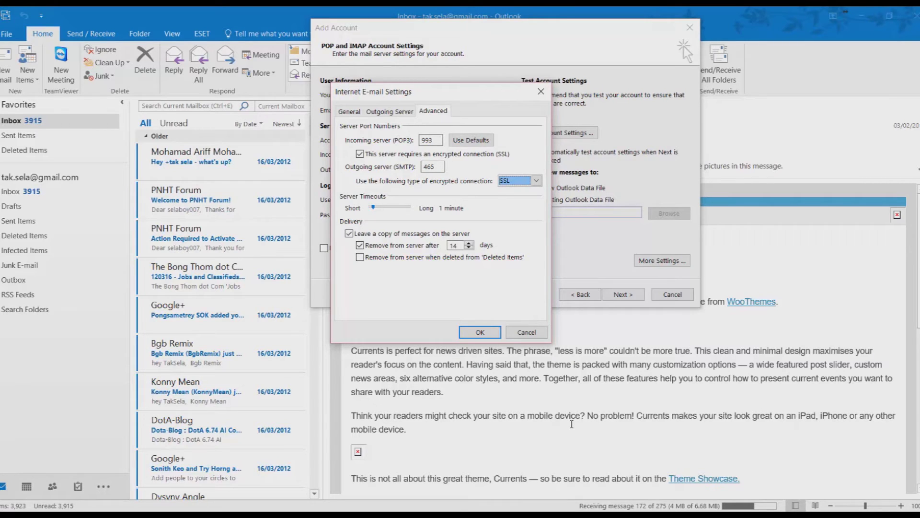
{"action": "key", "text": "Return"}
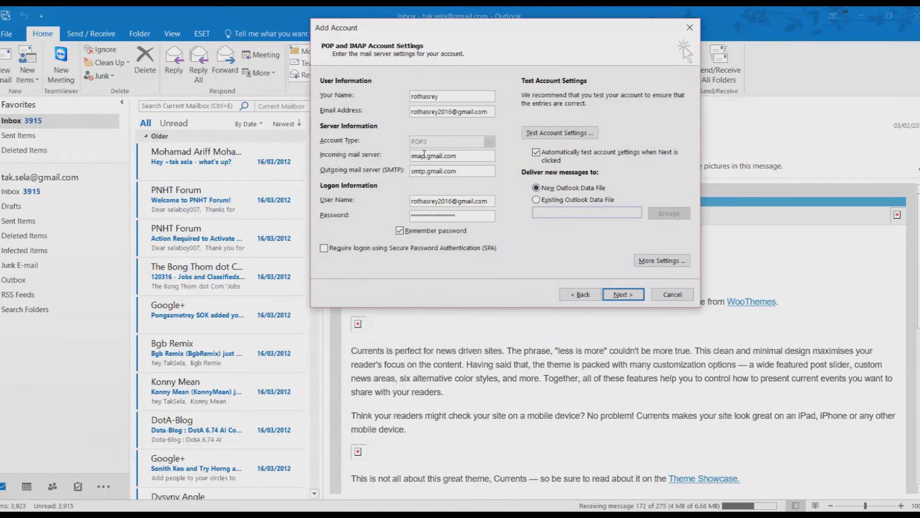
- Change the incoming server from imap to pop.gmail.com, recheck the ports, and rerun the test
{"action": "left_click_drag", "start_coordinate": [426, 154], "coordinate": [405, 154]}
{"action": "type", "text": "pop"}
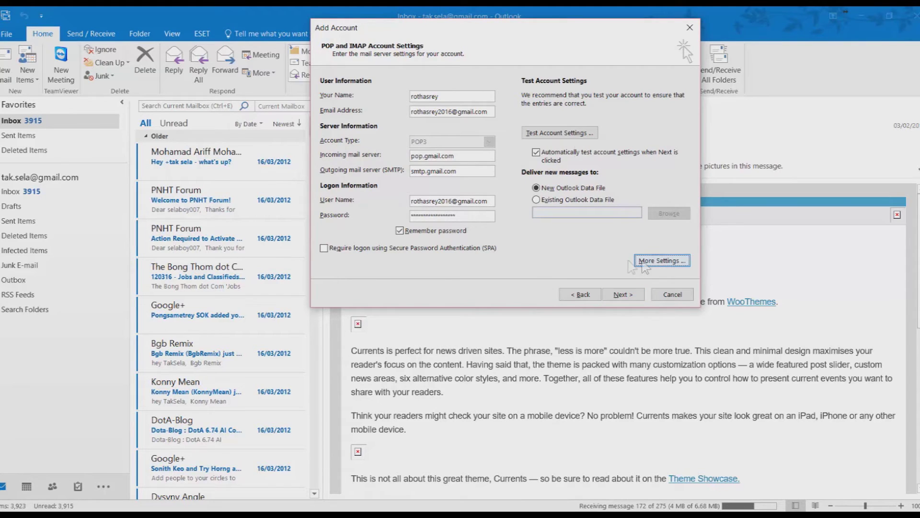
{"action": "left_click_drag", "start_coordinate": [474, 155], "coordinate": [371, 153]}
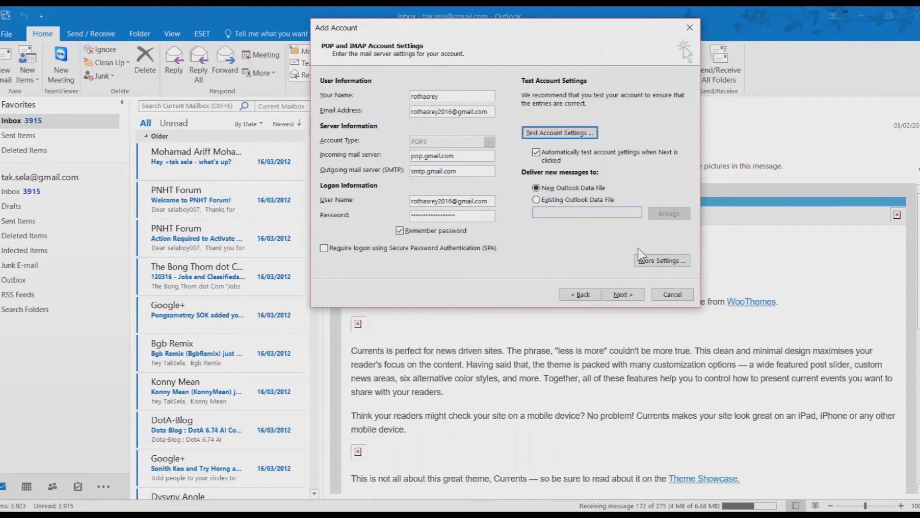
{"action": "left_click", "coordinate": [646, 260]}
{"action": "left_click", "coordinate": [433, 111]}
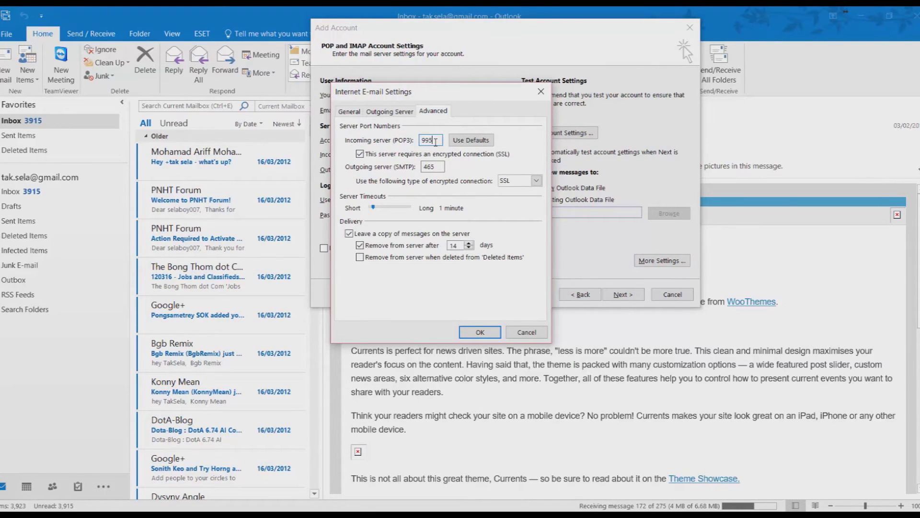
{"action": "left_click", "coordinate": [484, 332]}
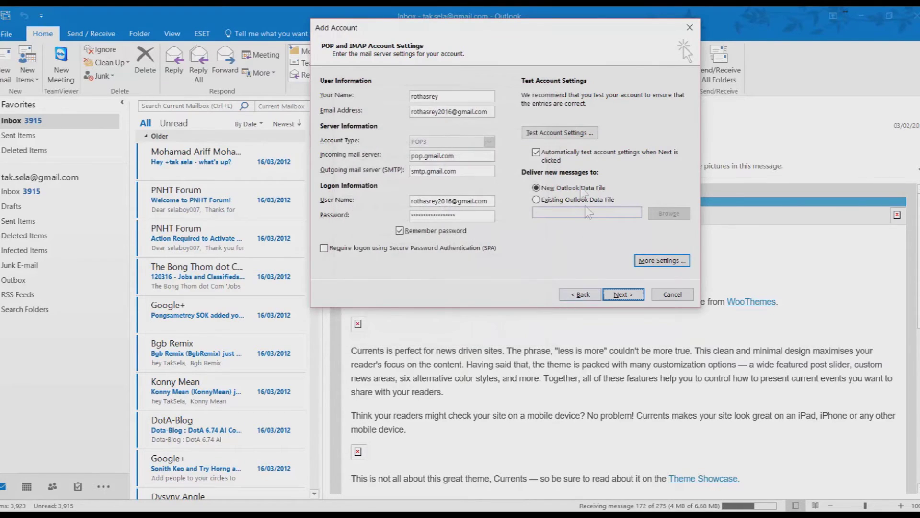
{"action": "left_click", "coordinate": [560, 133]}
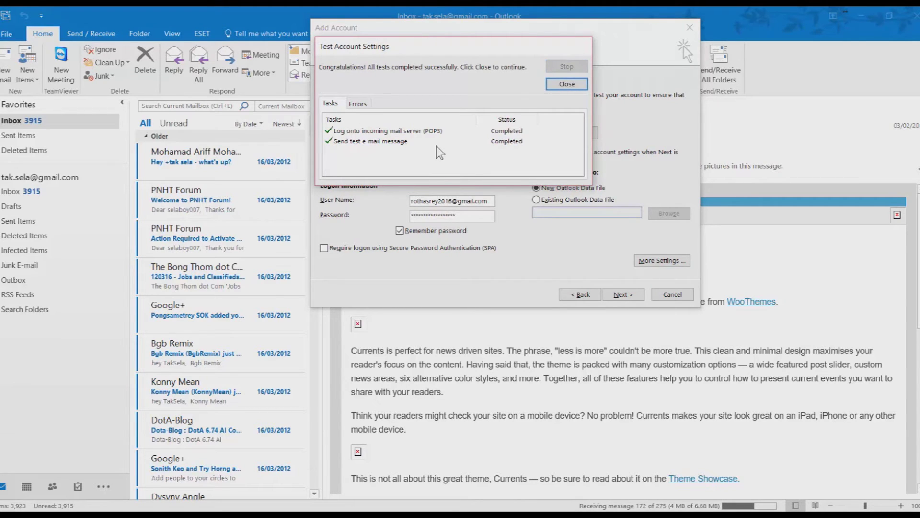
- Close the successful test results, continue through setup, and finish adding the Gmail POP account
{"action": "left_click_drag", "start_coordinate": [377, 41], "coordinate": [519, 95]}
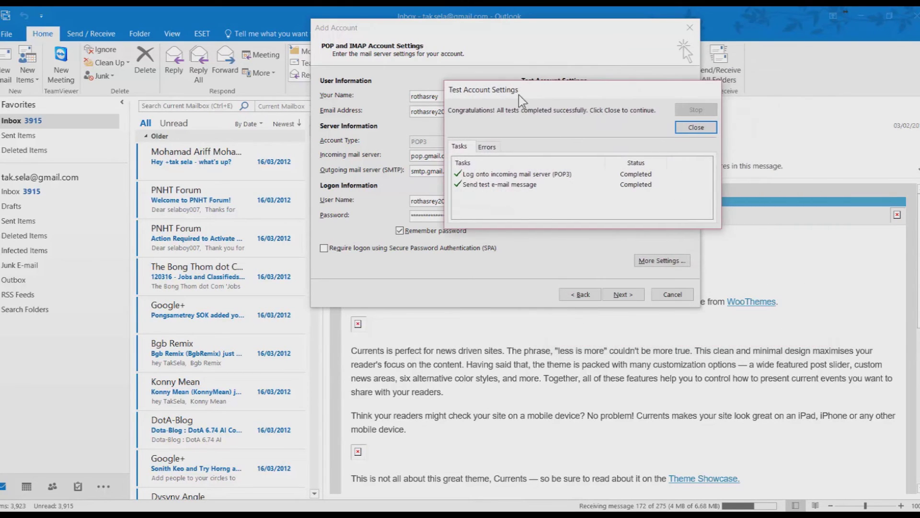
{"action": "left_click", "coordinate": [693, 127]}
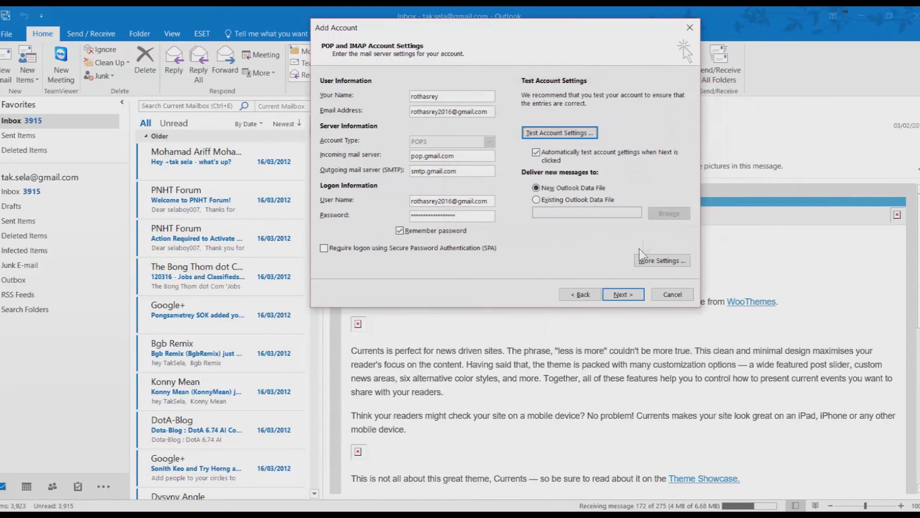
{"action": "left_click", "coordinate": [623, 299]}
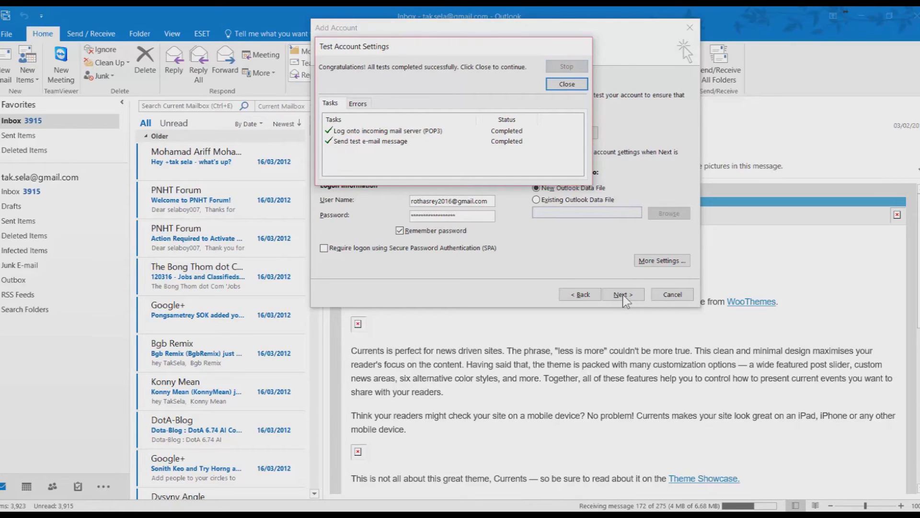
{"action": "left_click", "coordinate": [565, 85]}
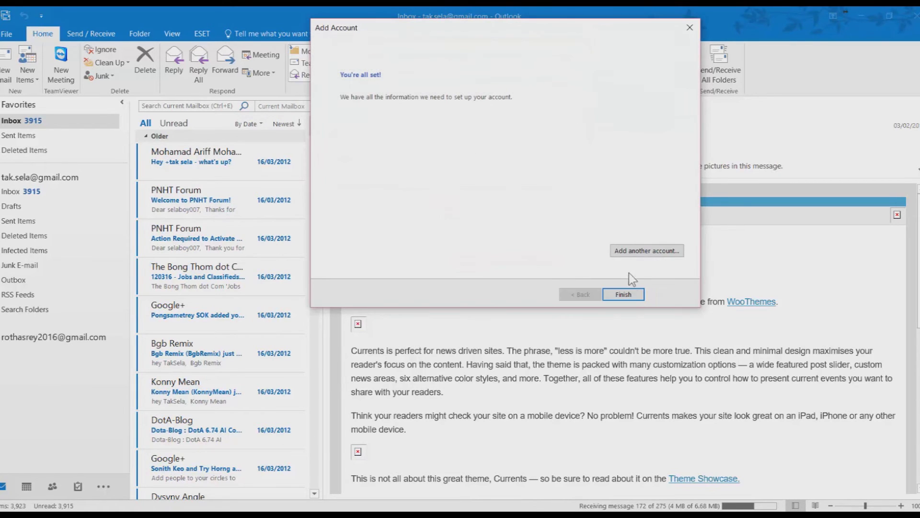
{"action": "left_click", "coordinate": [623, 294]}
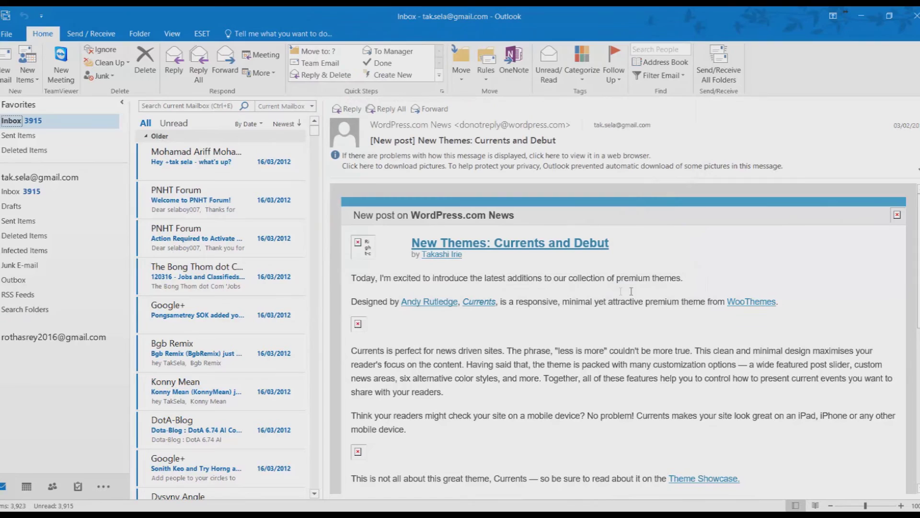
- Select the new Gmail account and run Send/Receive All Folders, checking each task's progress
{"action": "left_click", "coordinate": [7, 338]}
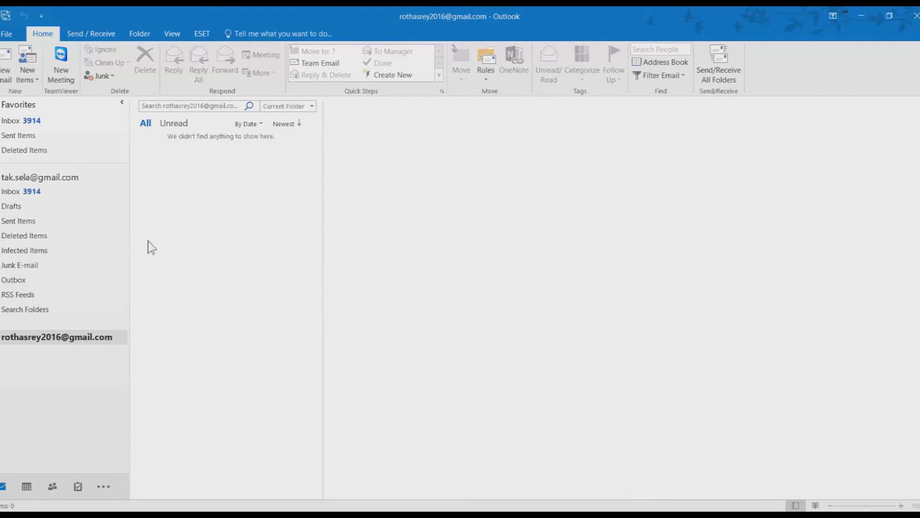
{"action": "left_click", "coordinate": [717, 79]}
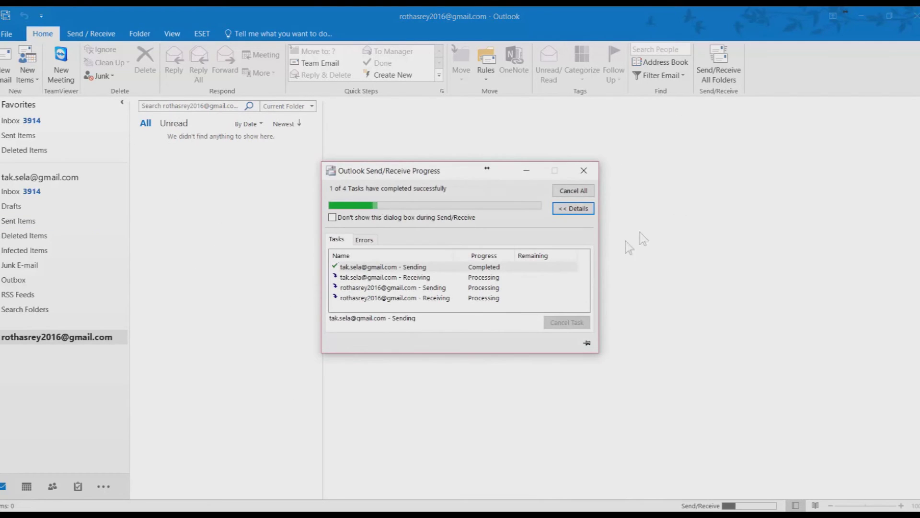
{"action": "left_click", "coordinate": [443, 289]}
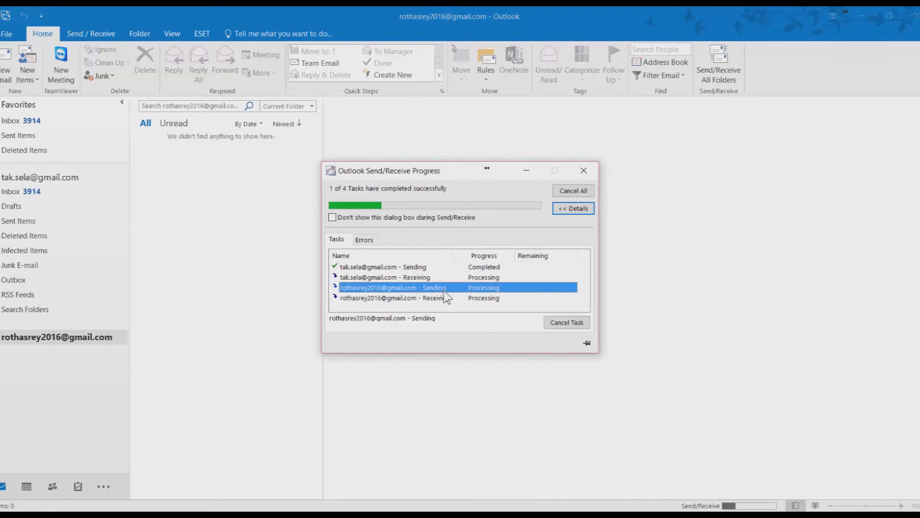
{"action": "left_click", "coordinate": [396, 270]}
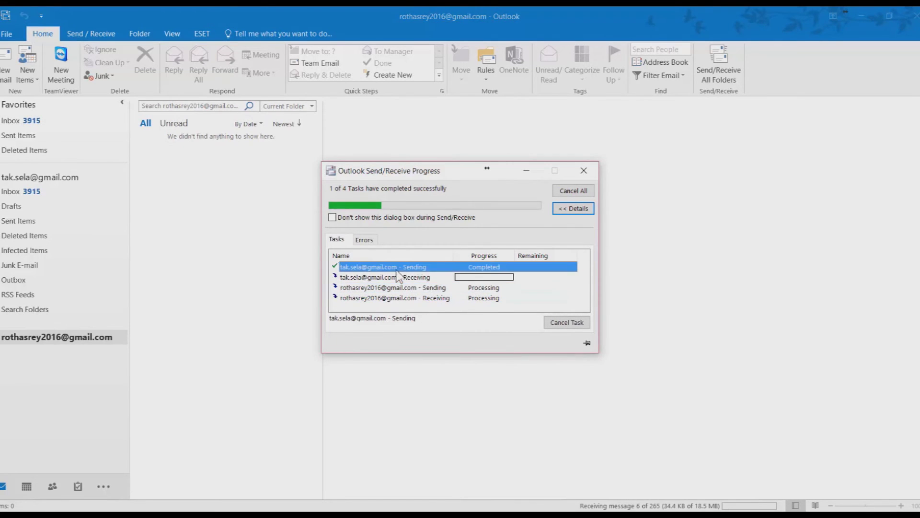
{"action": "left_click", "coordinate": [404, 278]}
{"action": "left_click", "coordinate": [408, 288]}
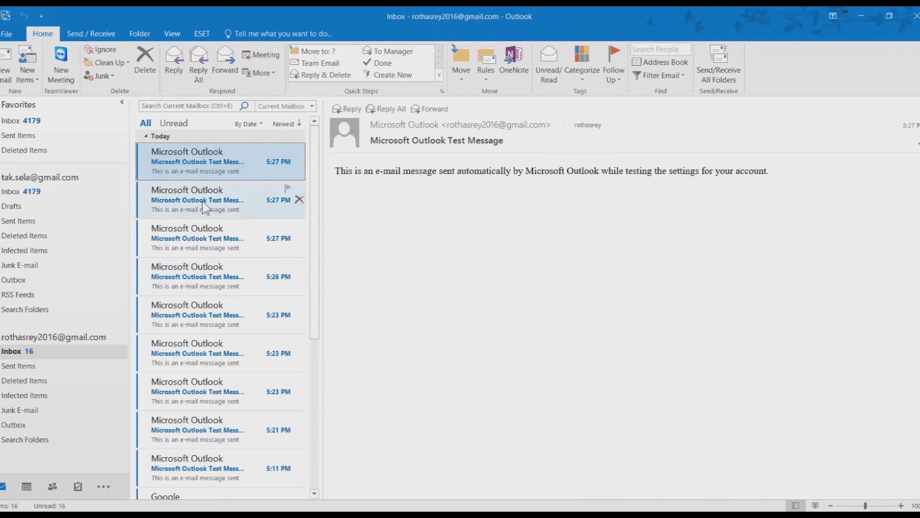
- Read the Outlook test messages down the inbox through the 5:11 PM one
{"action": "left_click", "coordinate": [207, 203]}
{"action": "left_click", "coordinate": [207, 240]}
{"action": "left_click", "coordinate": [207, 278]}
{"action": "left_click", "coordinate": [206, 312]}
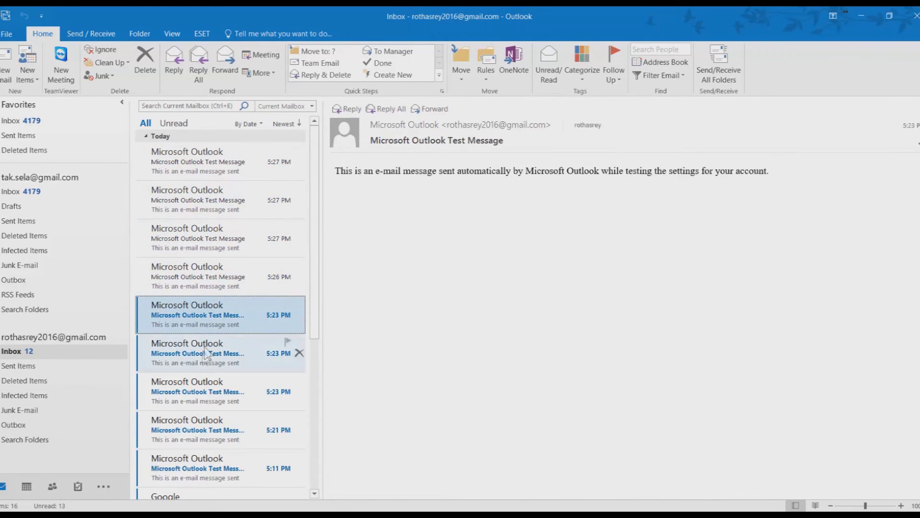
{"action": "left_click", "coordinate": [206, 349]}
{"action": "left_click", "coordinate": [206, 389]}
{"action": "left_click", "coordinate": [206, 426]}
{"action": "left_click", "coordinate": [205, 465]}
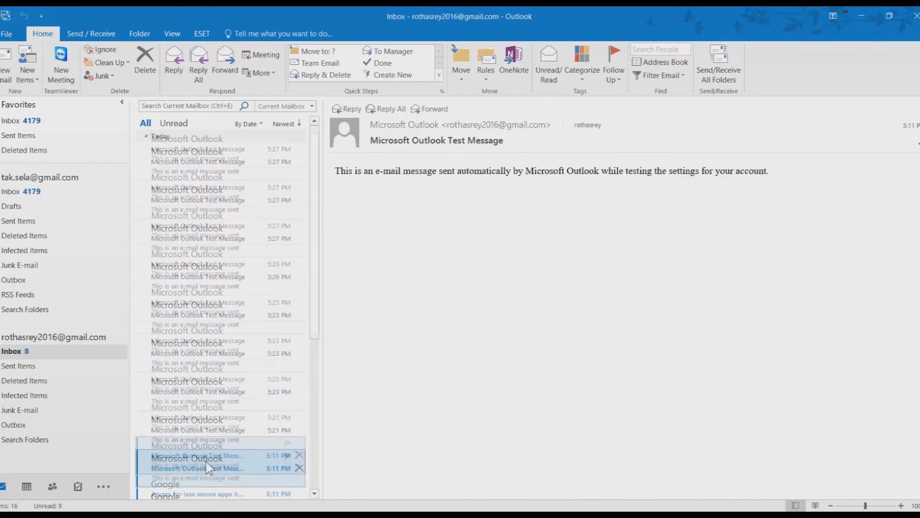
- Open the Google alerts: less secure apps access, blocked sign-in, recovery email and phone
{"action": "scroll", "coordinate": [220, 431], "scroll_direction": "down", "scroll_amount": 5}
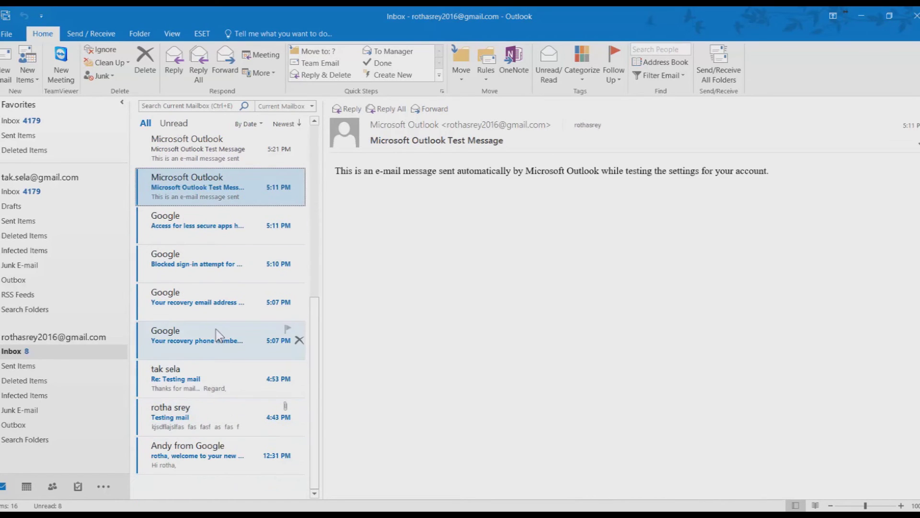
{"action": "left_click", "coordinate": [218, 232]}
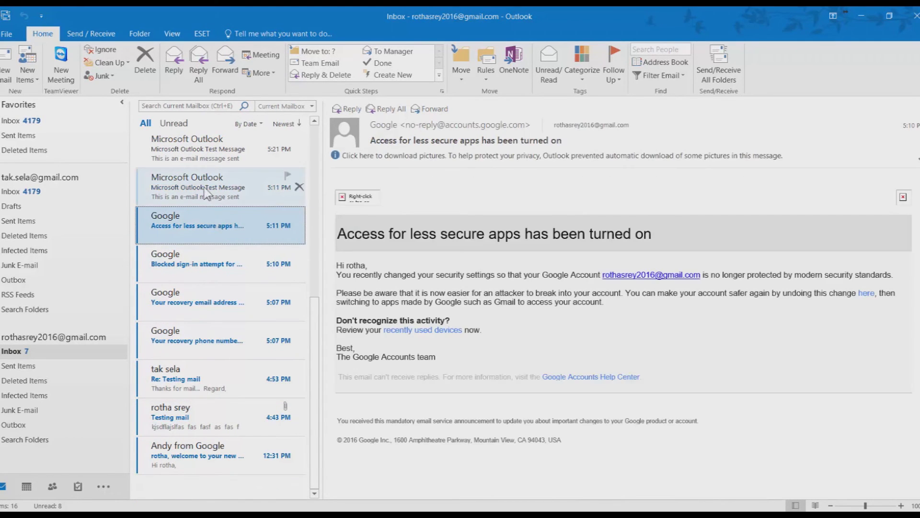
{"action": "key", "text": "Up"}
{"action": "key", "text": "Down"}
{"action": "left_click", "coordinate": [203, 271]}
{"action": "left_click", "coordinate": [202, 305]}
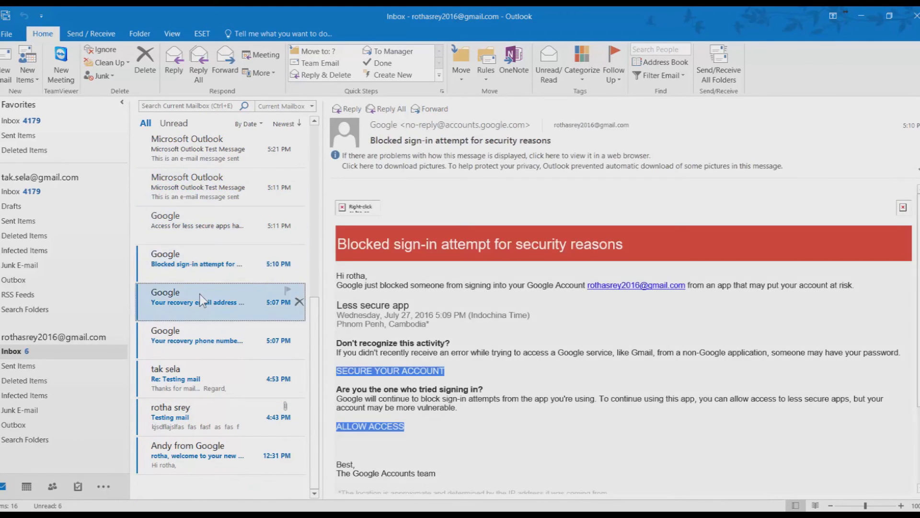
{"action": "left_click", "coordinate": [201, 347]}
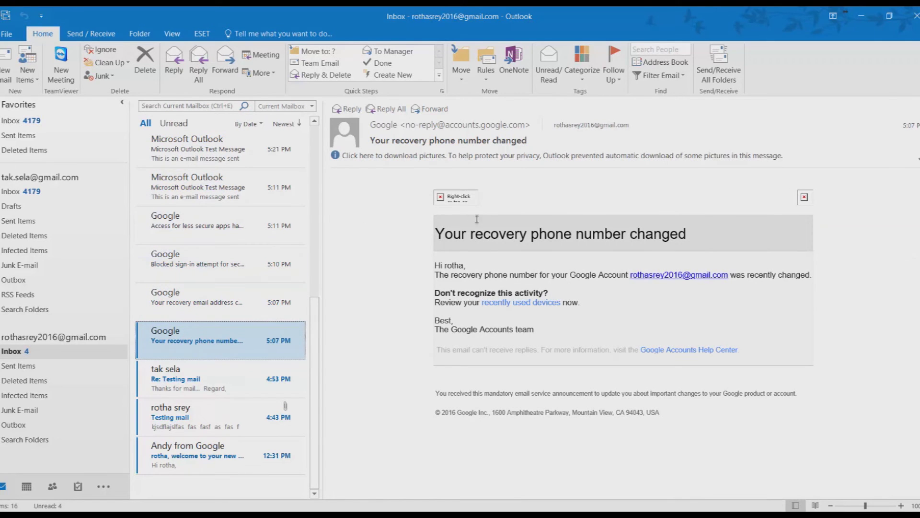
- Download the blocked pictures in the recovery phone and recovery email changed messages
{"action": "left_click", "coordinate": [459, 198]}
{"action": "right_click", "coordinate": [459, 199]}
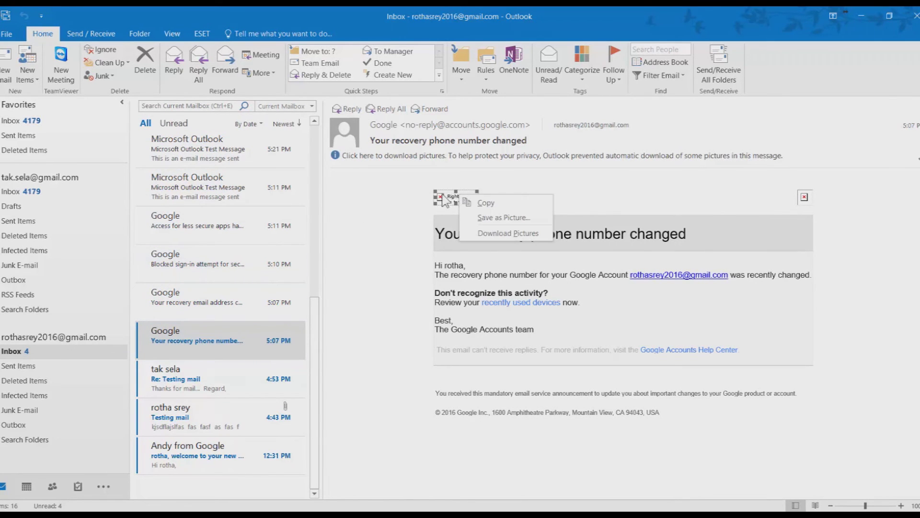
{"action": "left_click", "coordinate": [503, 228]}
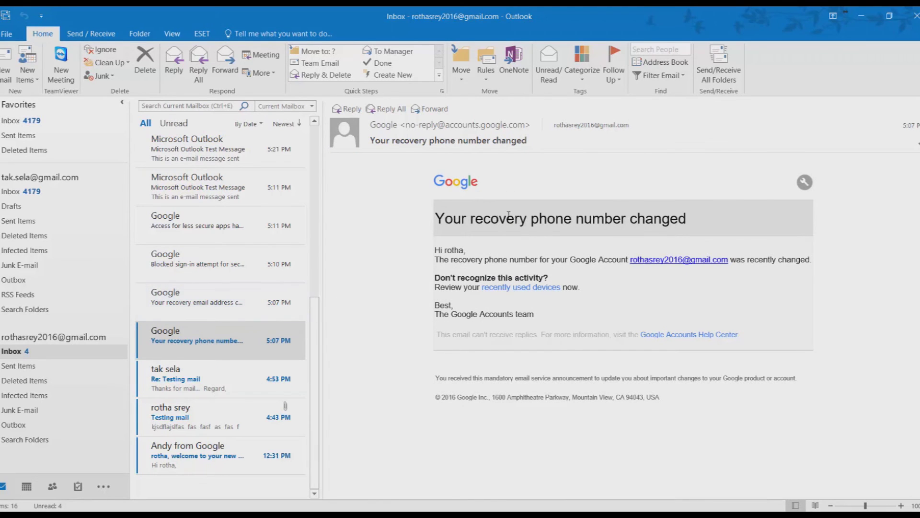
{"action": "left_click", "coordinate": [217, 306]}
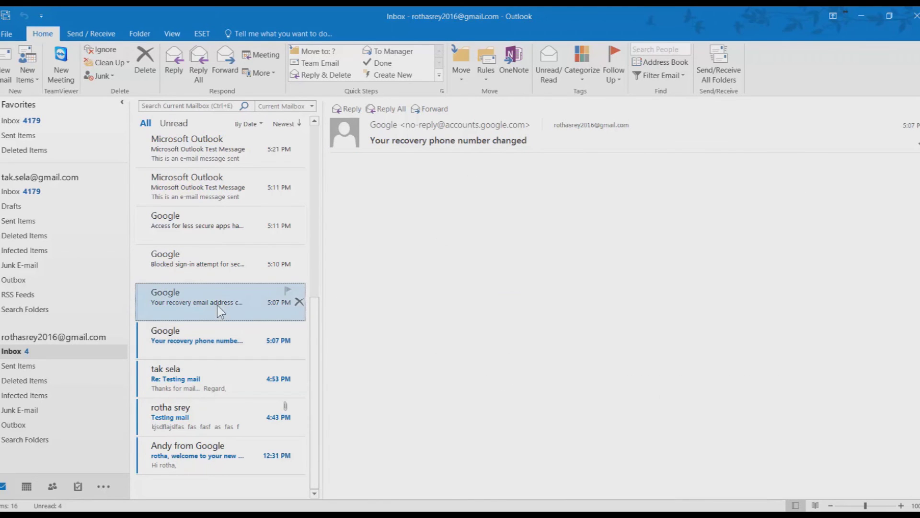
{"action": "right_click", "coordinate": [467, 192]}
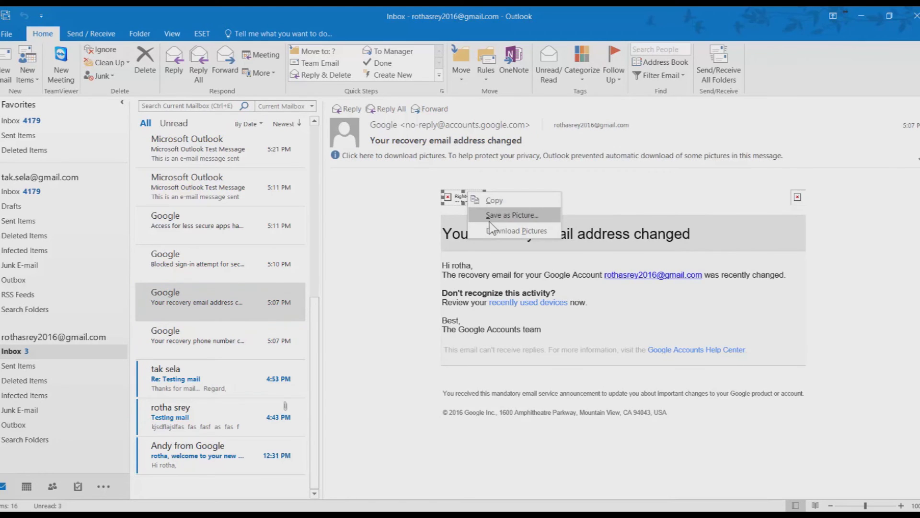
{"action": "left_click", "coordinate": [494, 229]}
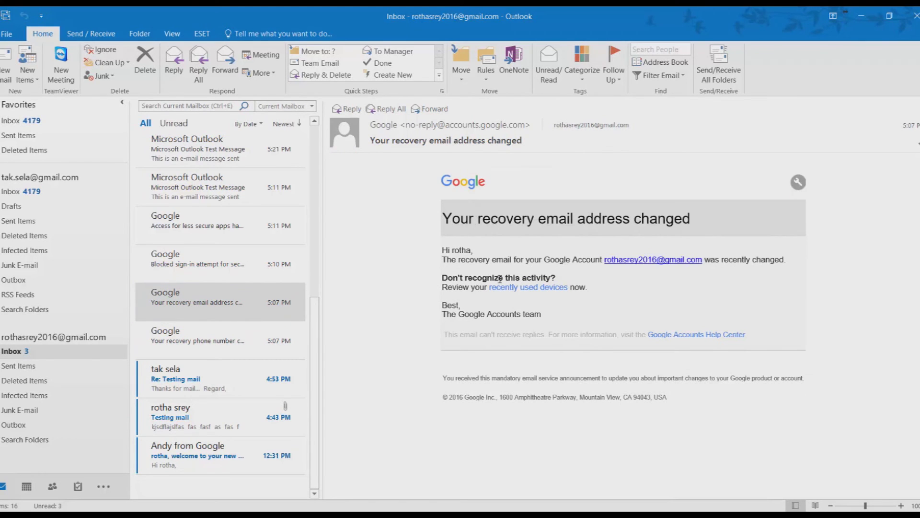